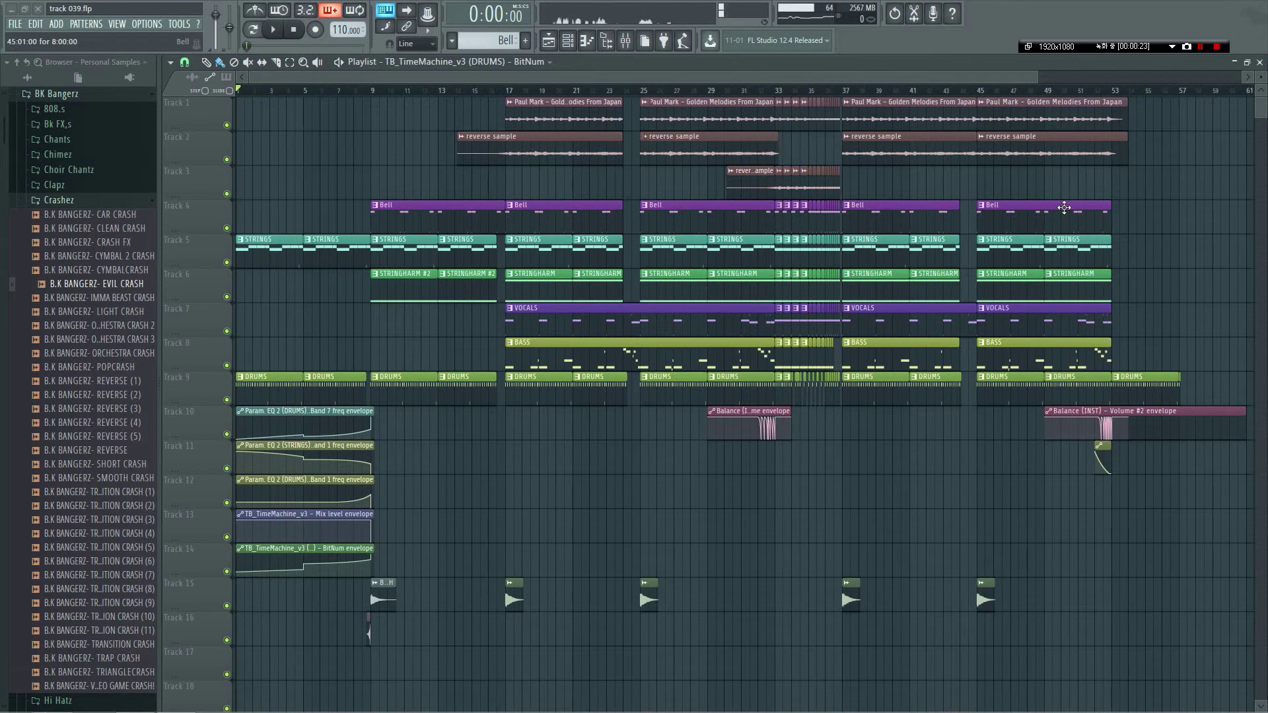
Preview the MP3 of the Golden Melodies From Japan track, skipping ahead through it, then close the player.
key(alt+Tab)
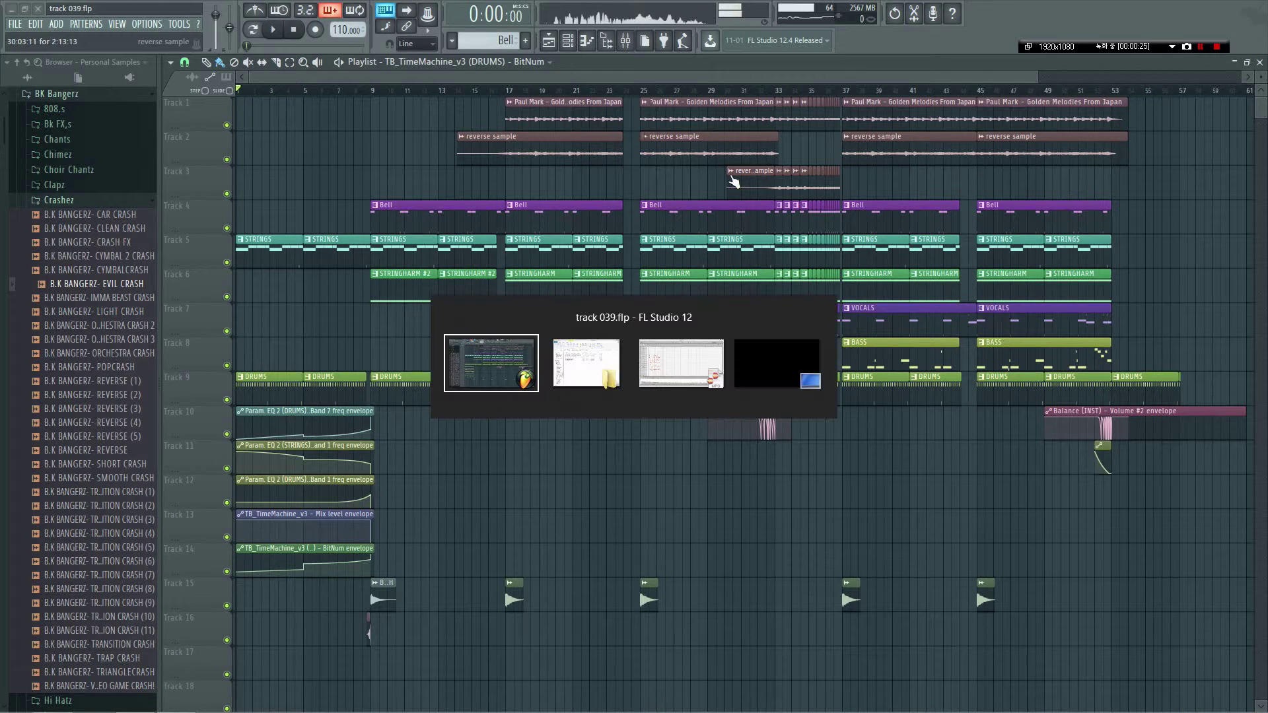
double_click(505, 278)
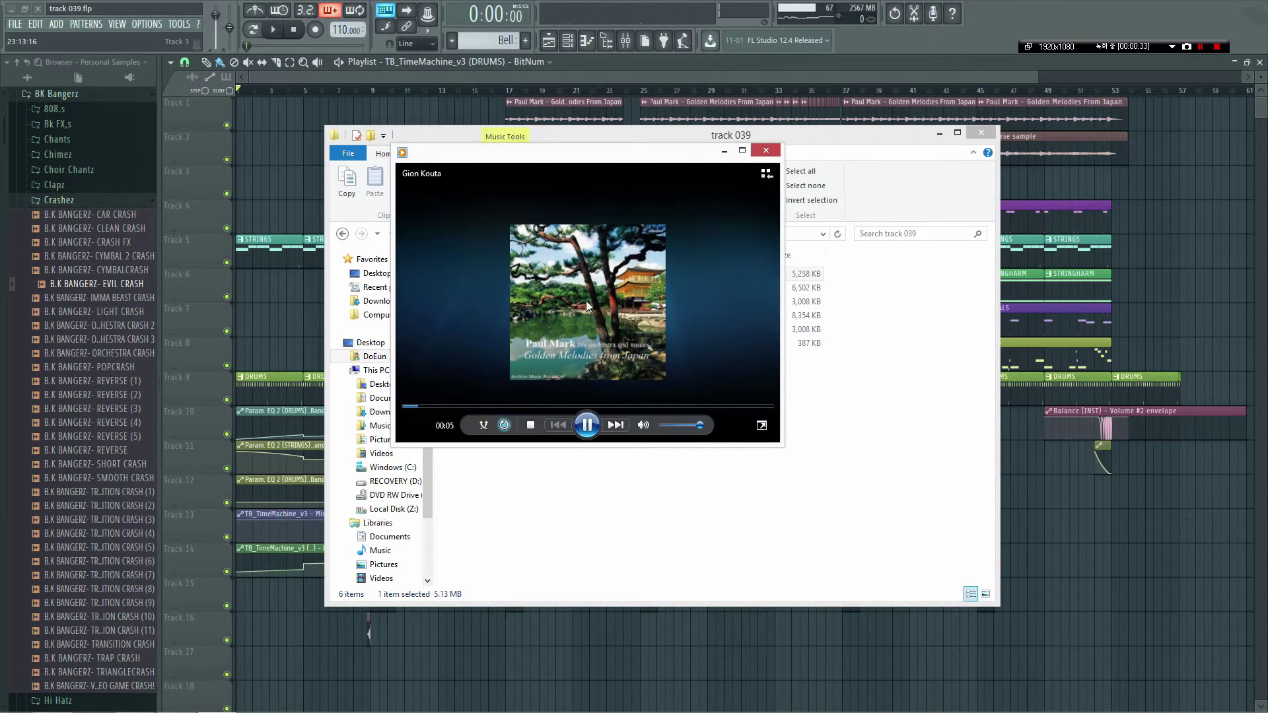
click(554, 407)
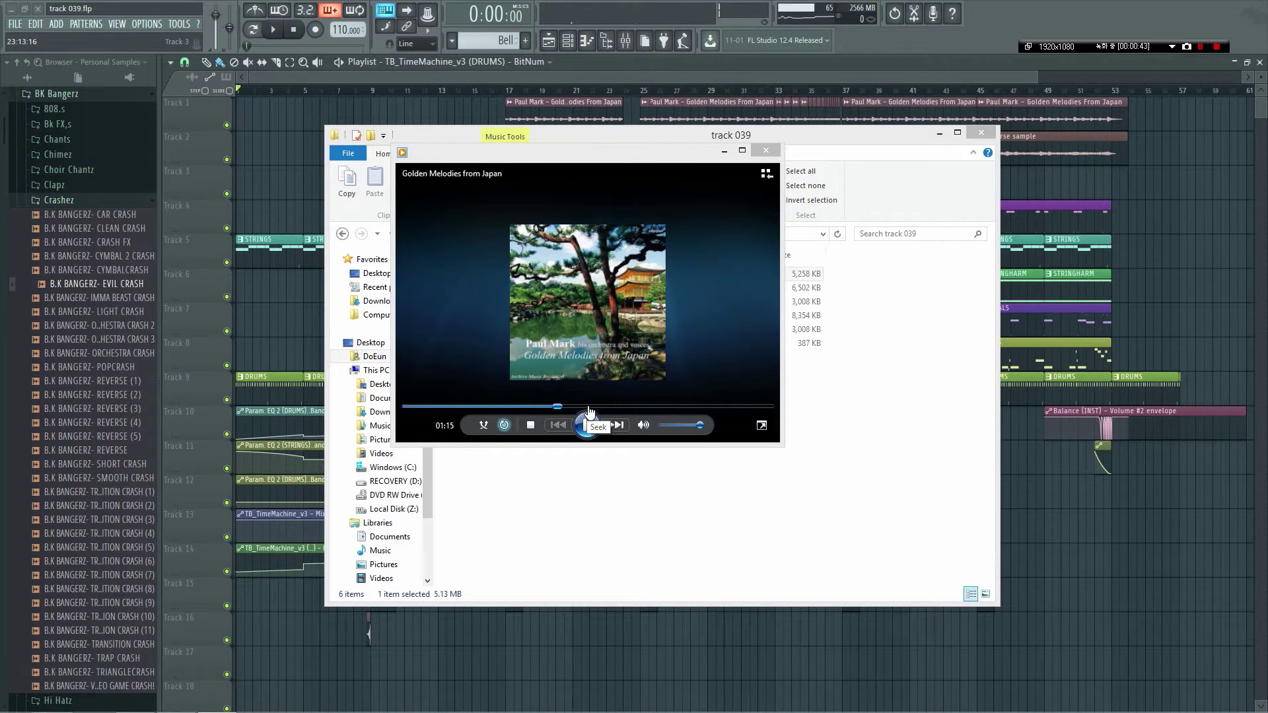
click(630, 407)
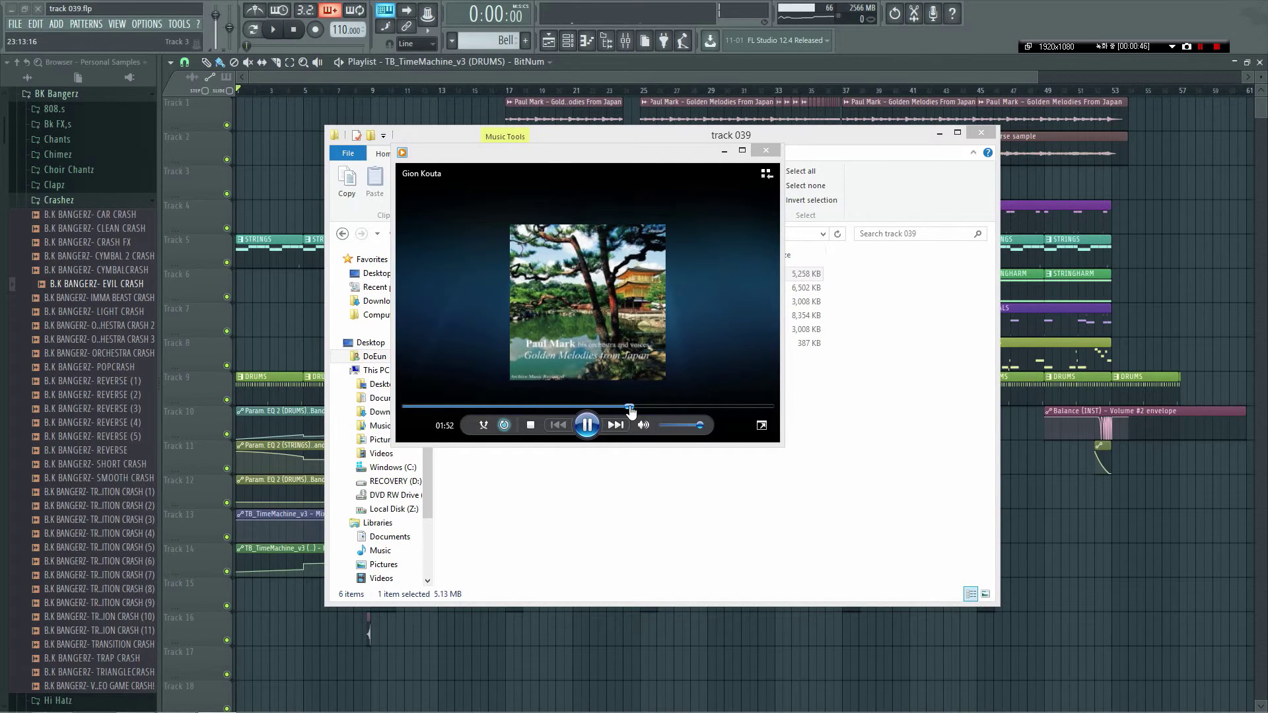
click(674, 409)
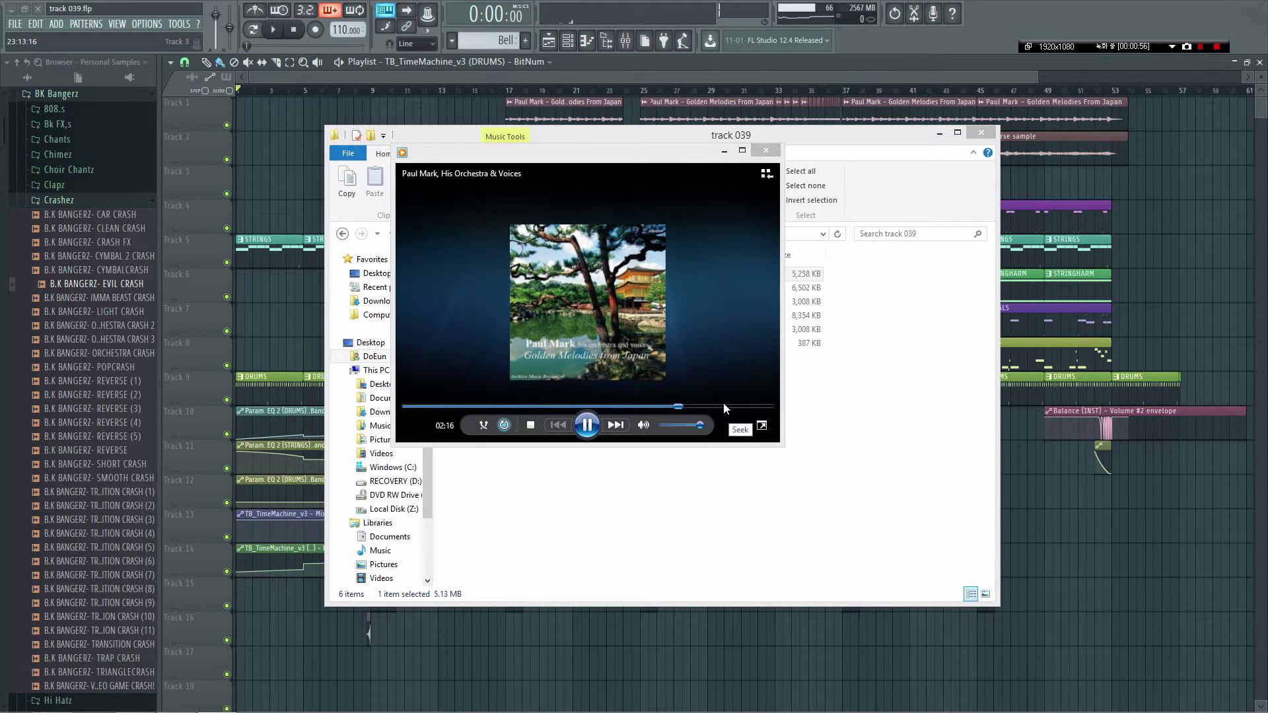
click(766, 150)
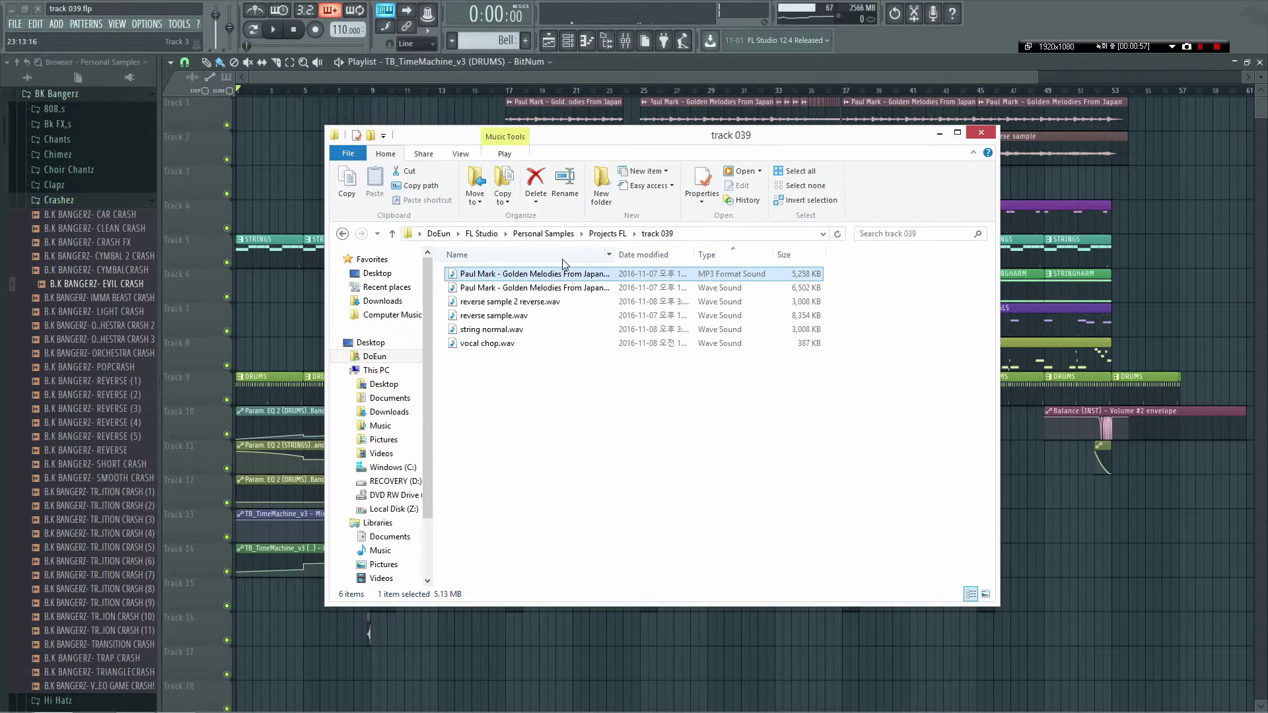
Preview the WAV version briefly, pause and close it, then go back to Melodyne.
double_click(515, 288)
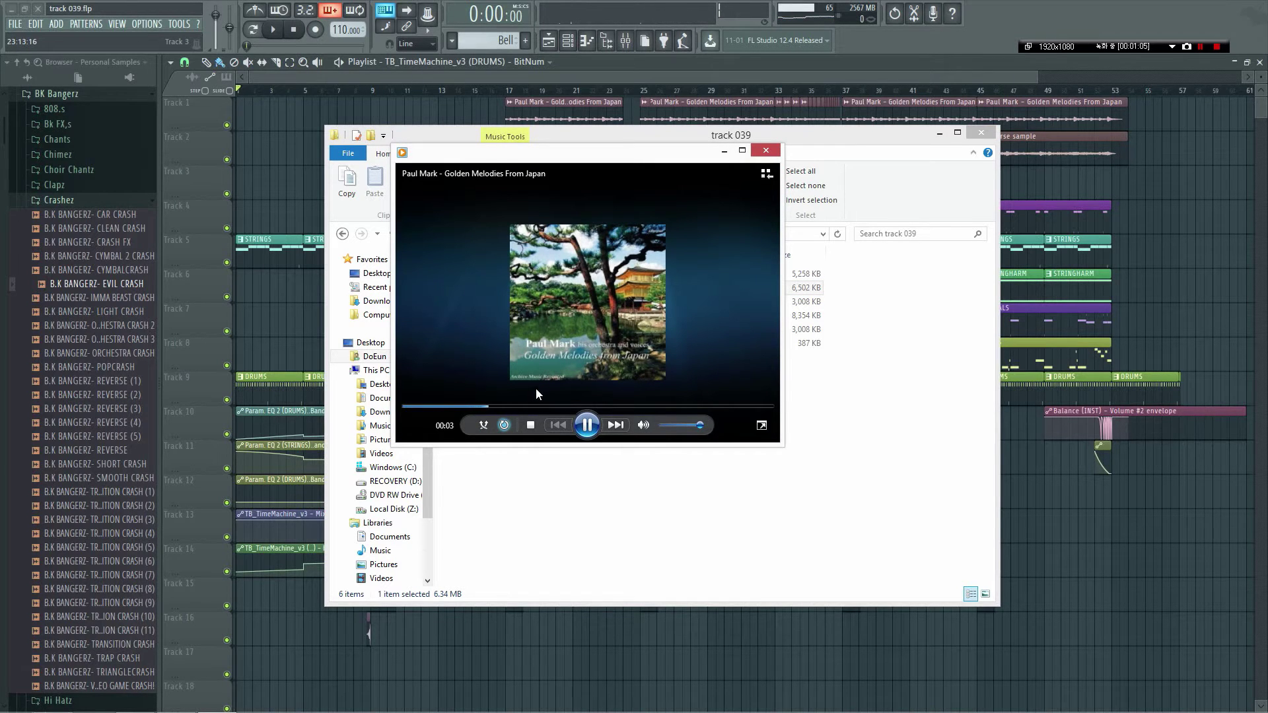
click(587, 423)
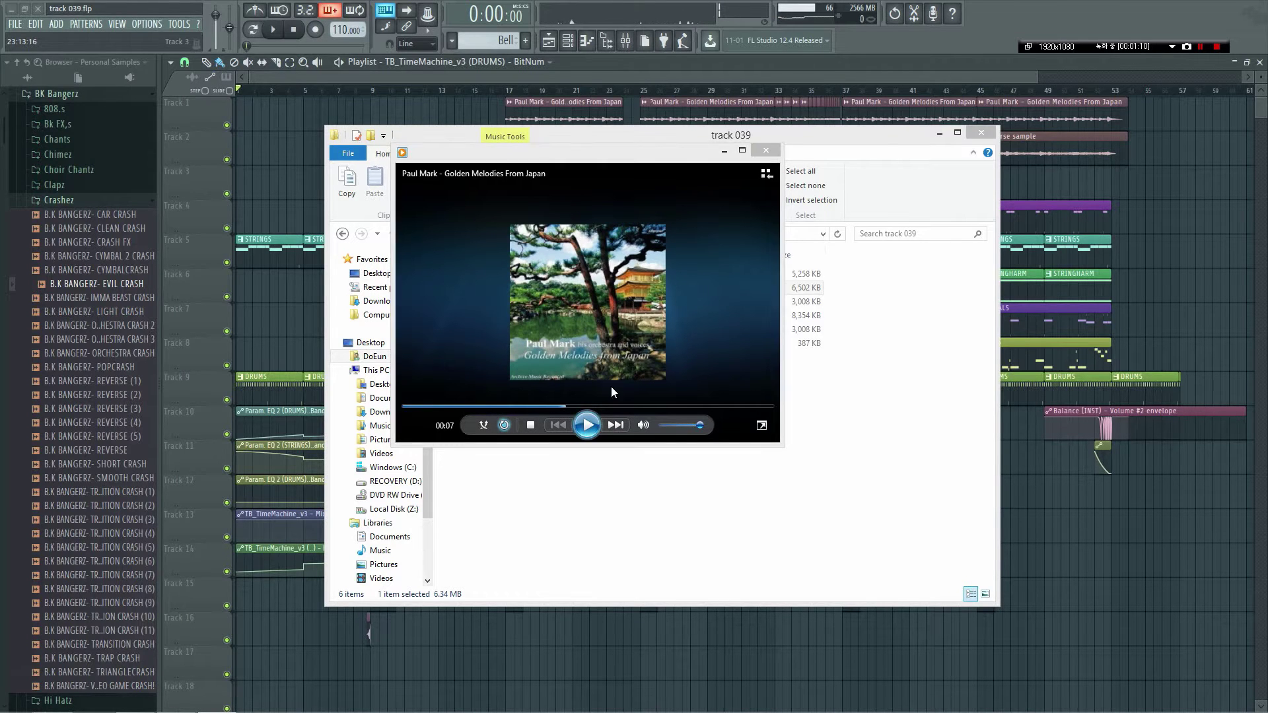
click(766, 150)
click(605, 506)
key(alt+Tab)
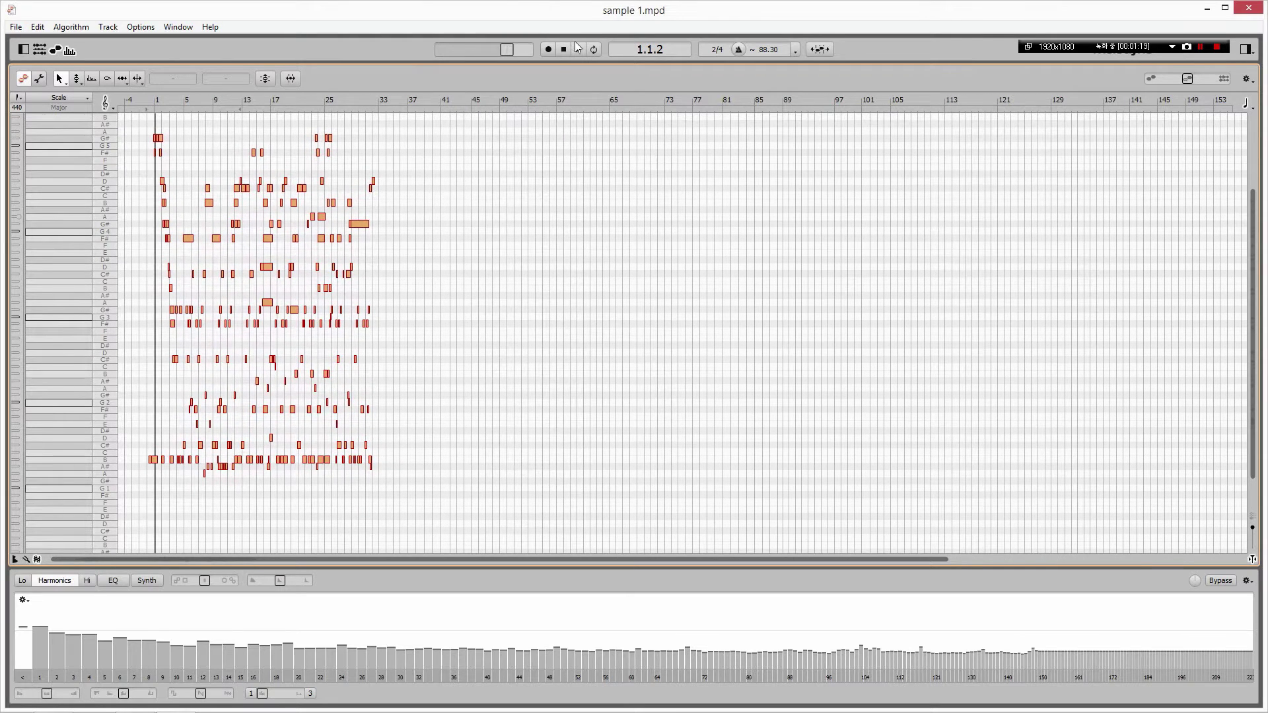
Play back sample 1.mpd's detected notes, zoom in on the note editor, then stop.
click(578, 49)
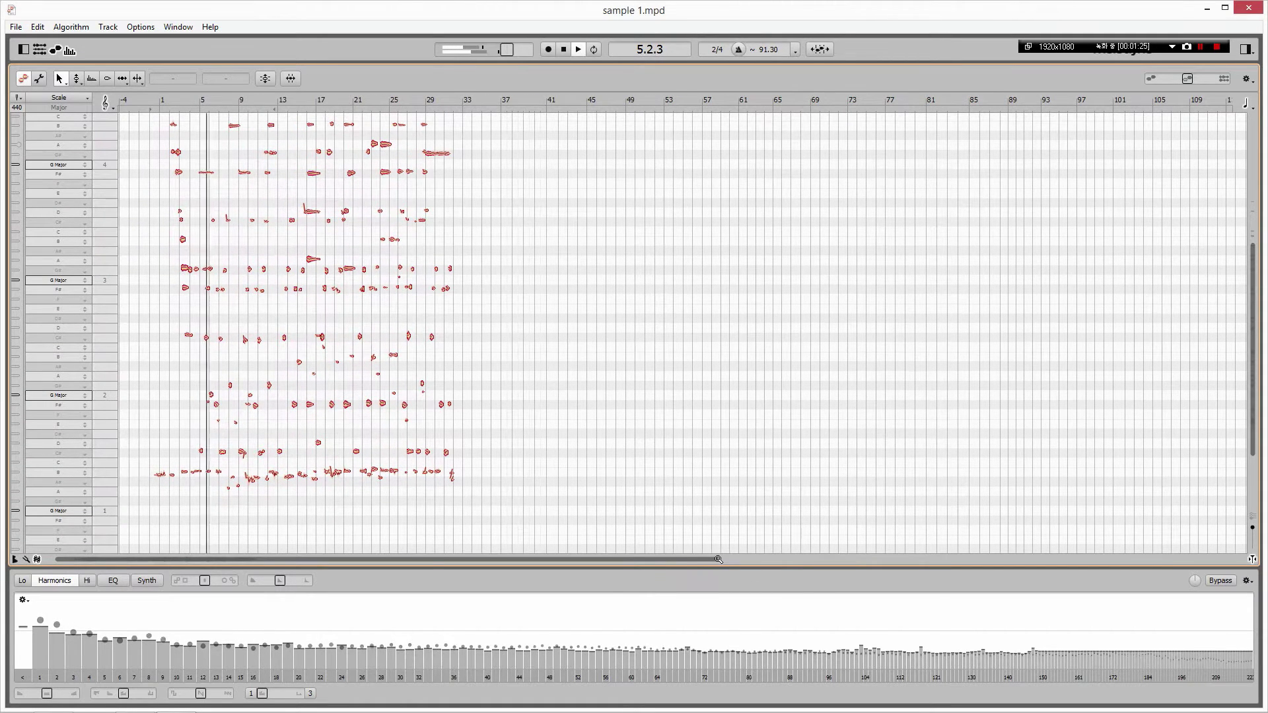
drag(704, 558, 354, 562)
scroll(366, 538, up, 2)
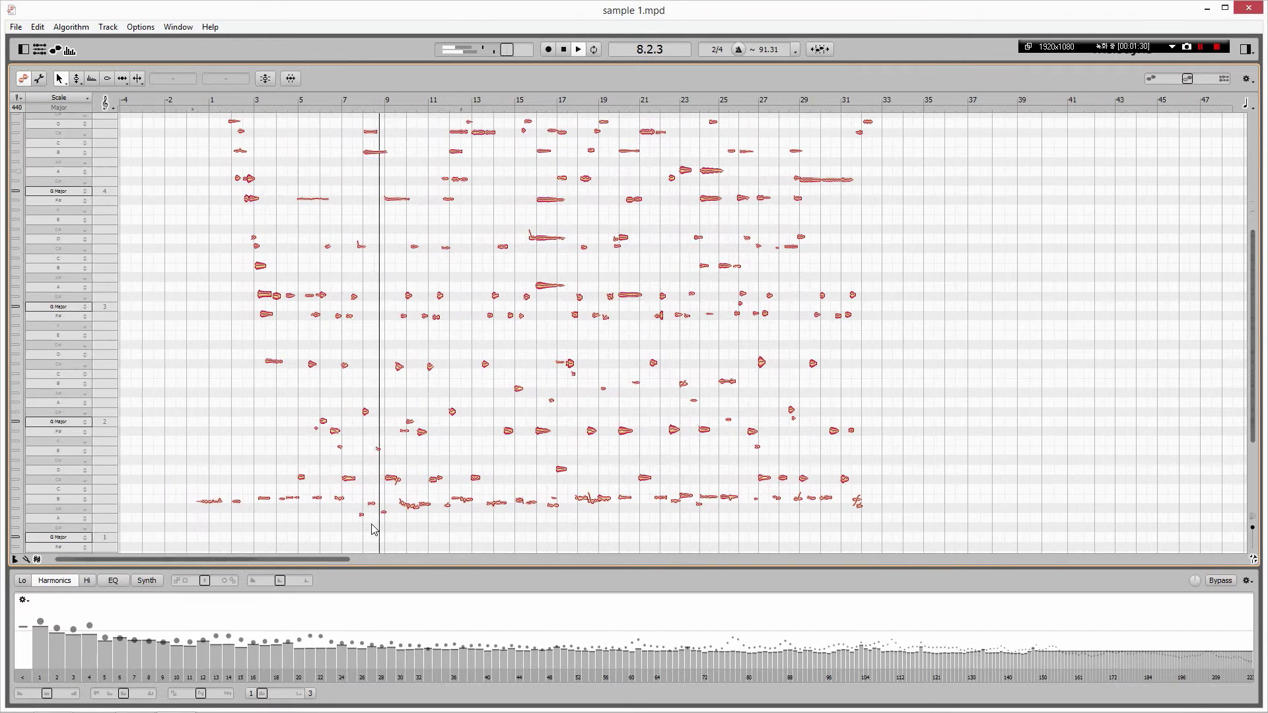
click(564, 49)
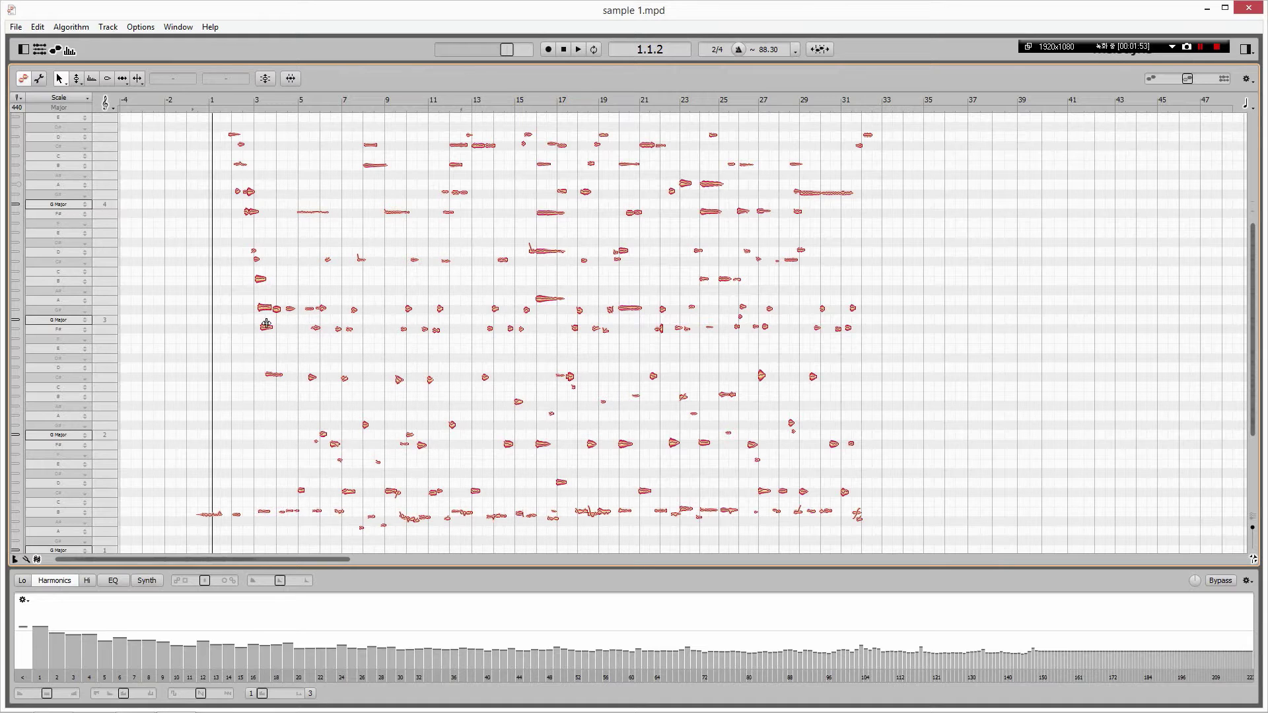
Load the recent project sample.mpd and close the sample 1.mpd project.
click(16, 26)
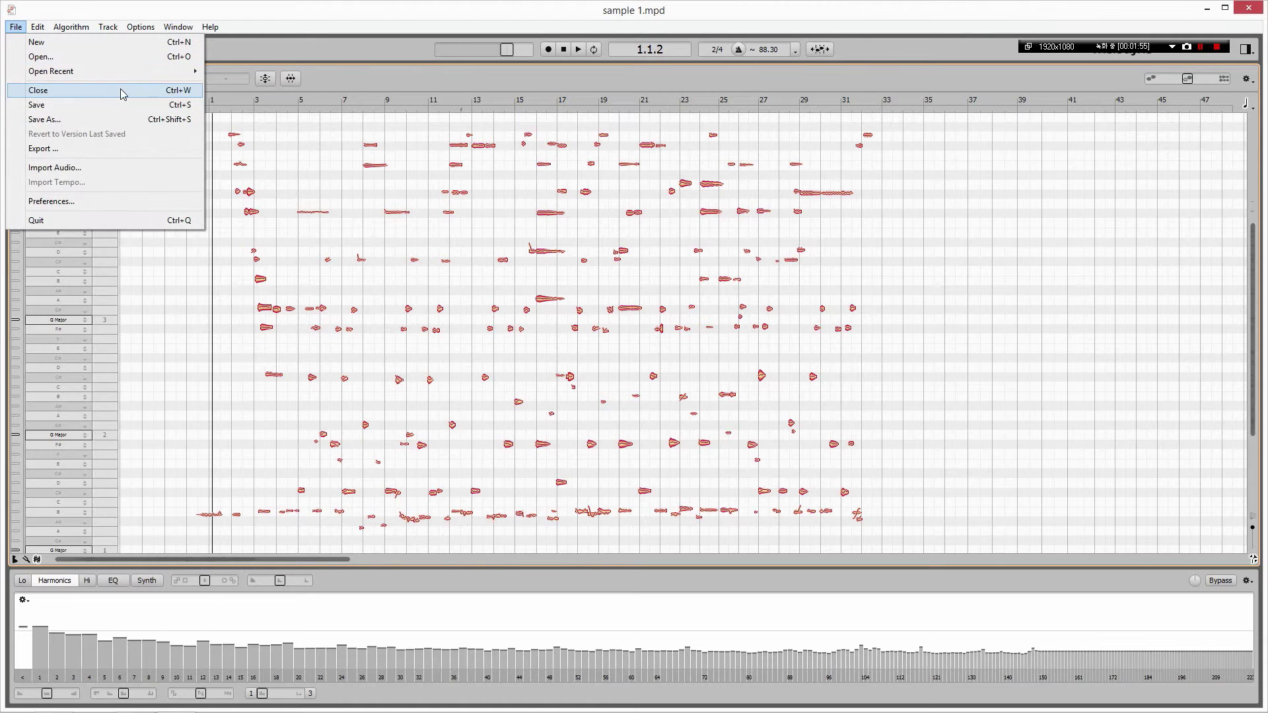
mouse_move(153, 73)
click(267, 85)
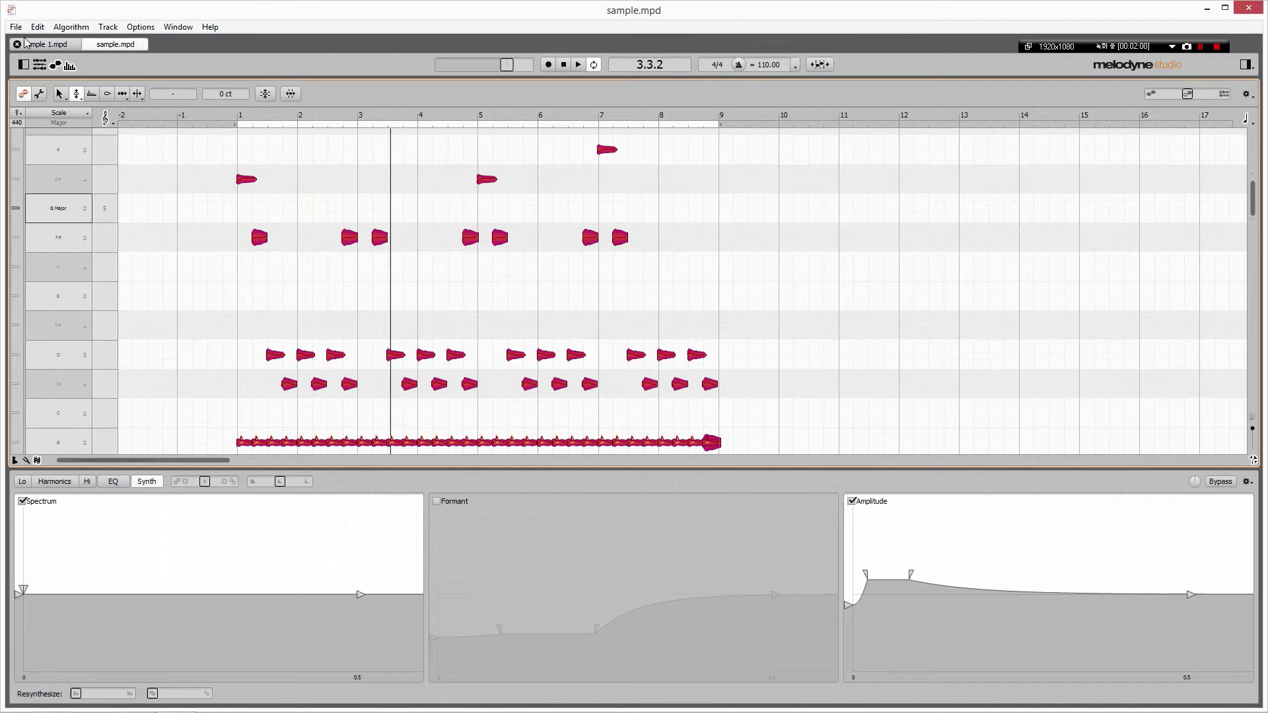
click(18, 45)
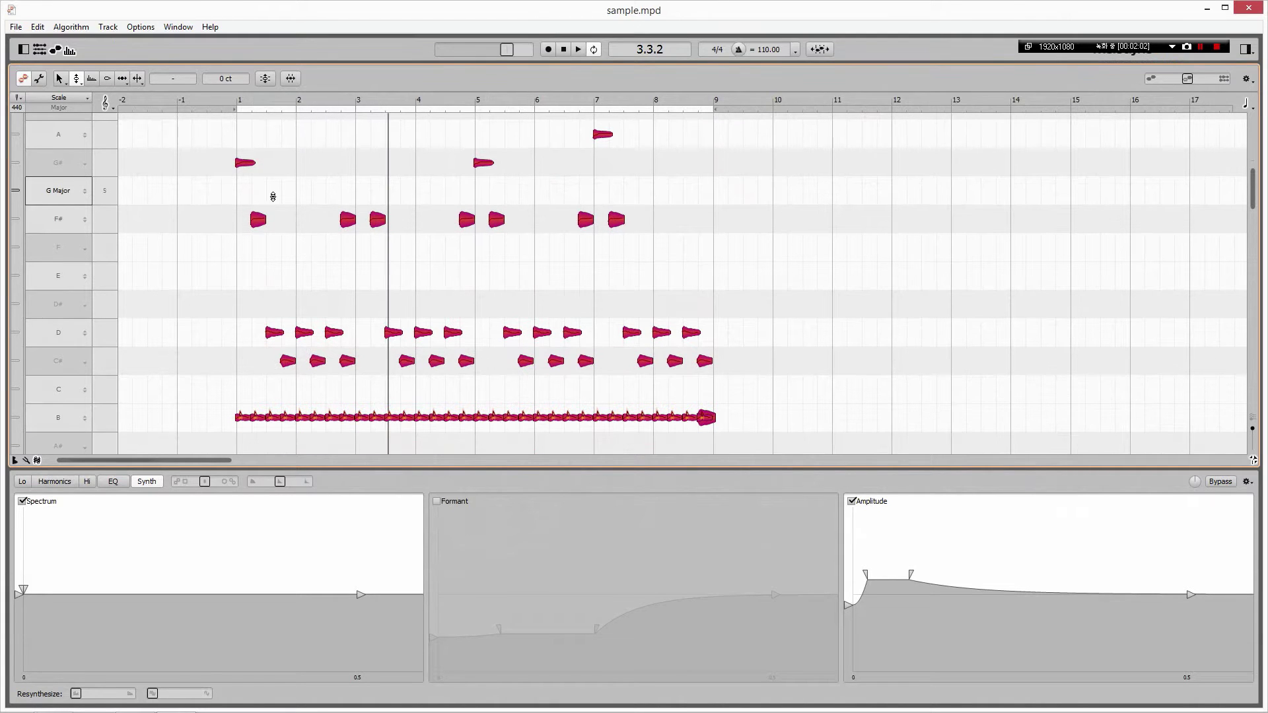
scroll(272, 197, down, 1)
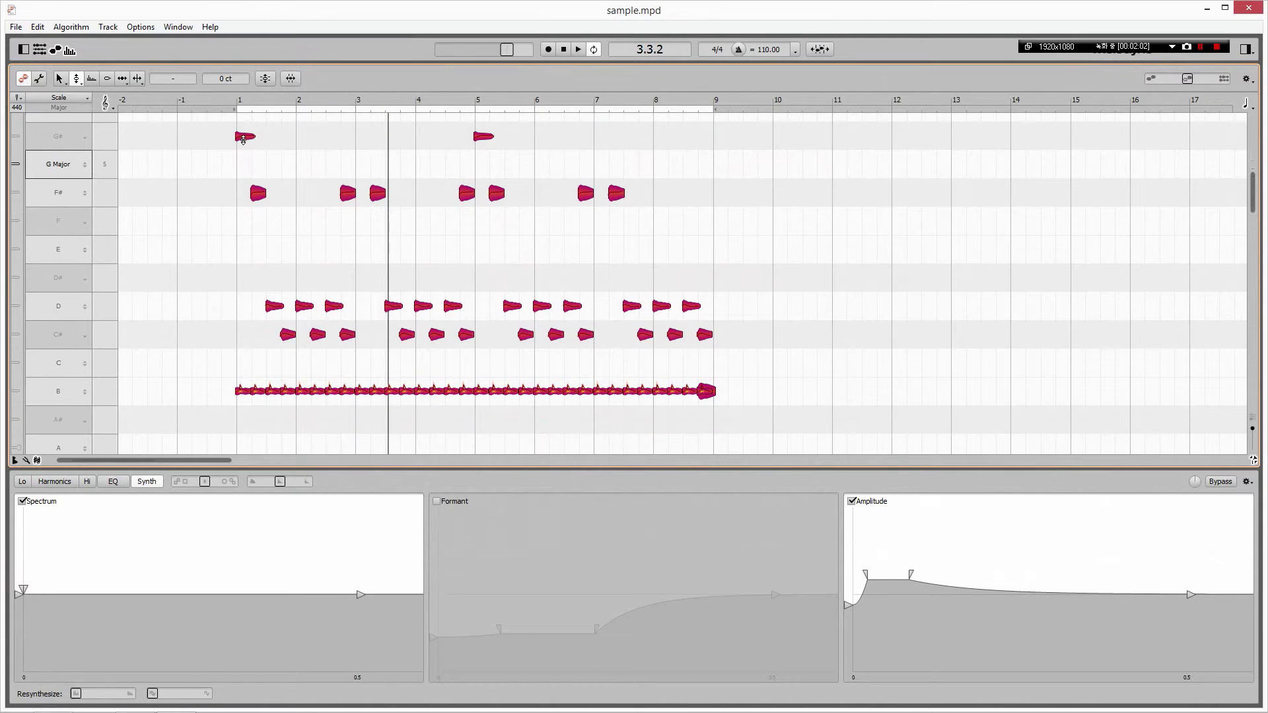
Return playback to bar 1, deselect all notes and play sample.mpd.
click(240, 104)
right_click(187, 174)
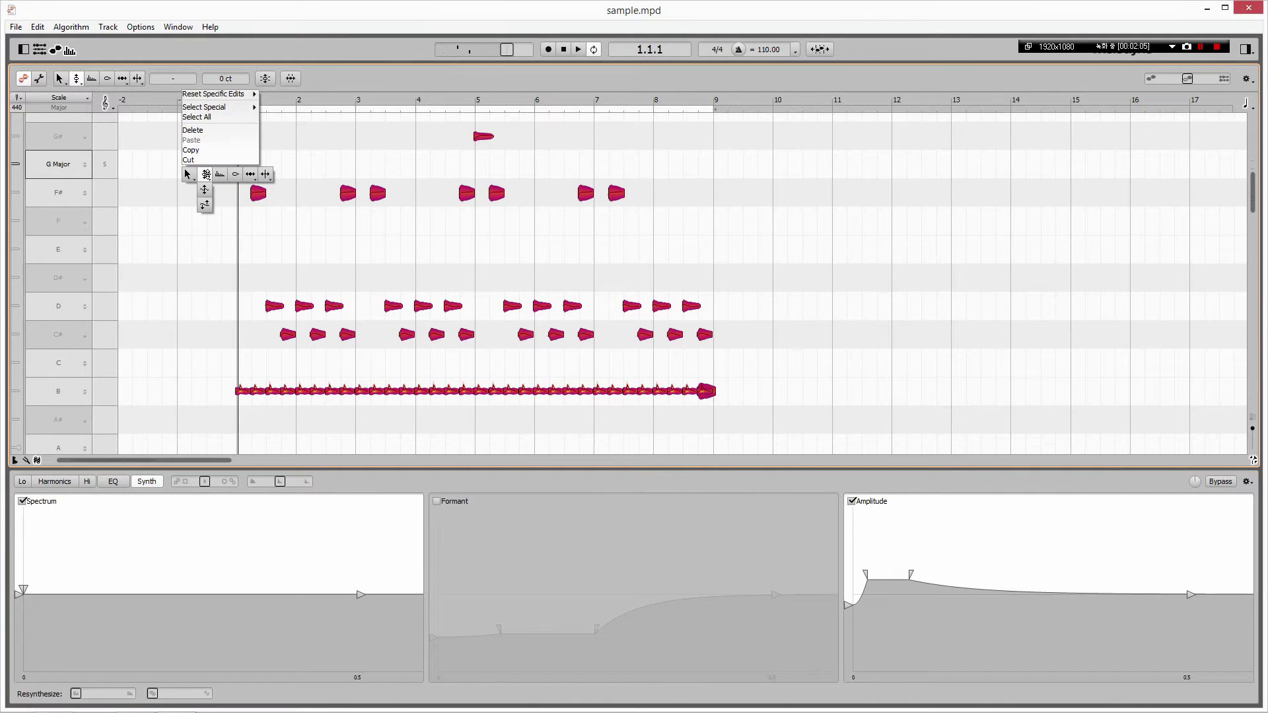
click(191, 306)
key(space)
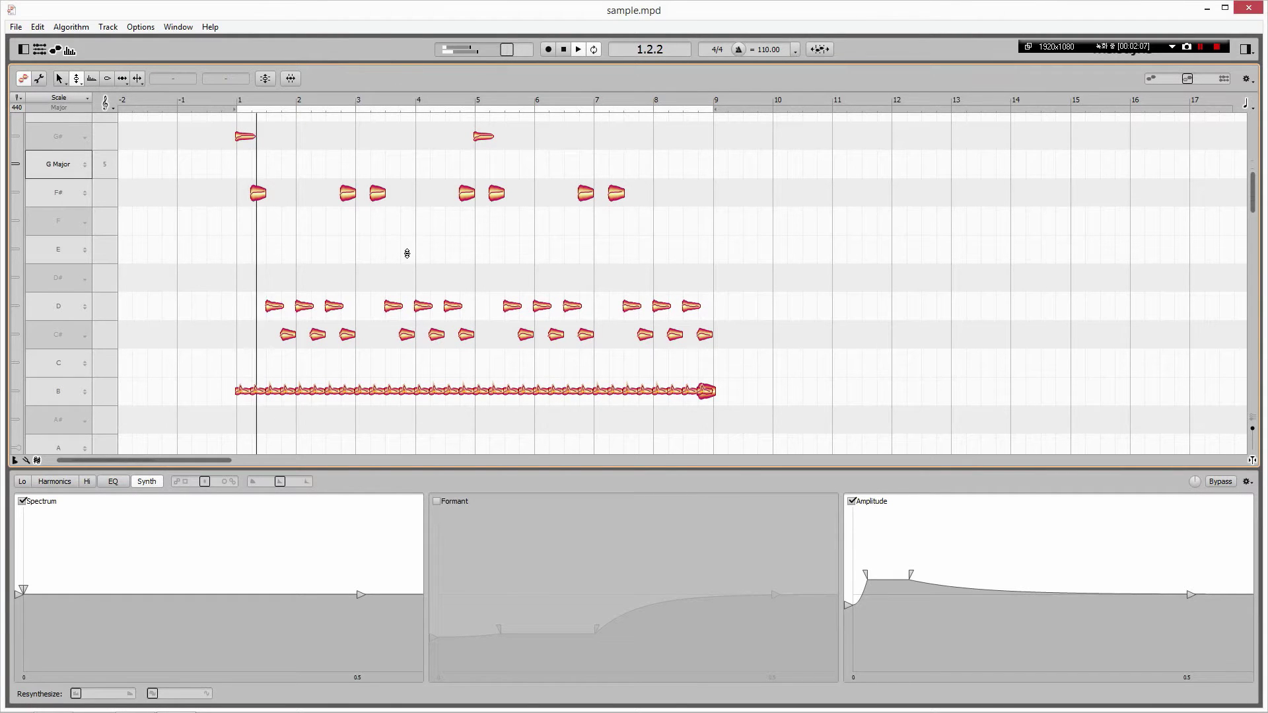
scroll(307, 365, up, 1)
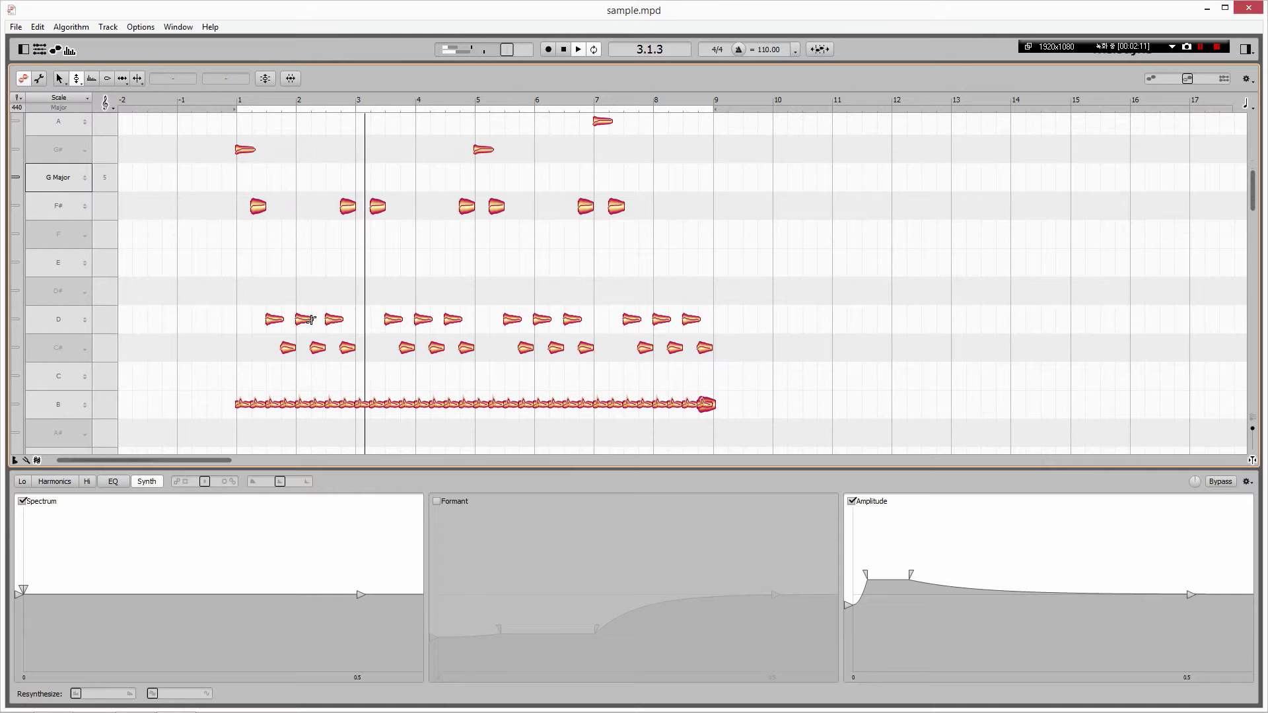
scroll(448, 319, up, 2)
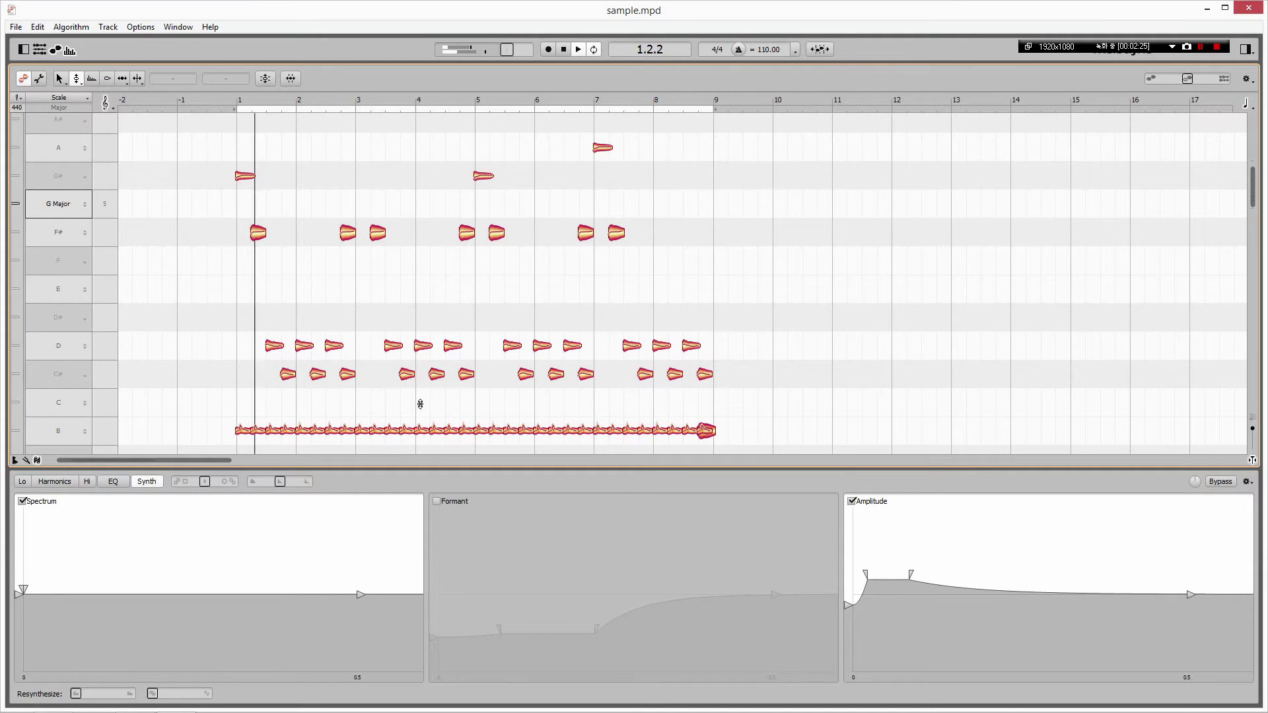
Enable formant synthesis and raise the start and middle of the formant curve.
click(441, 502)
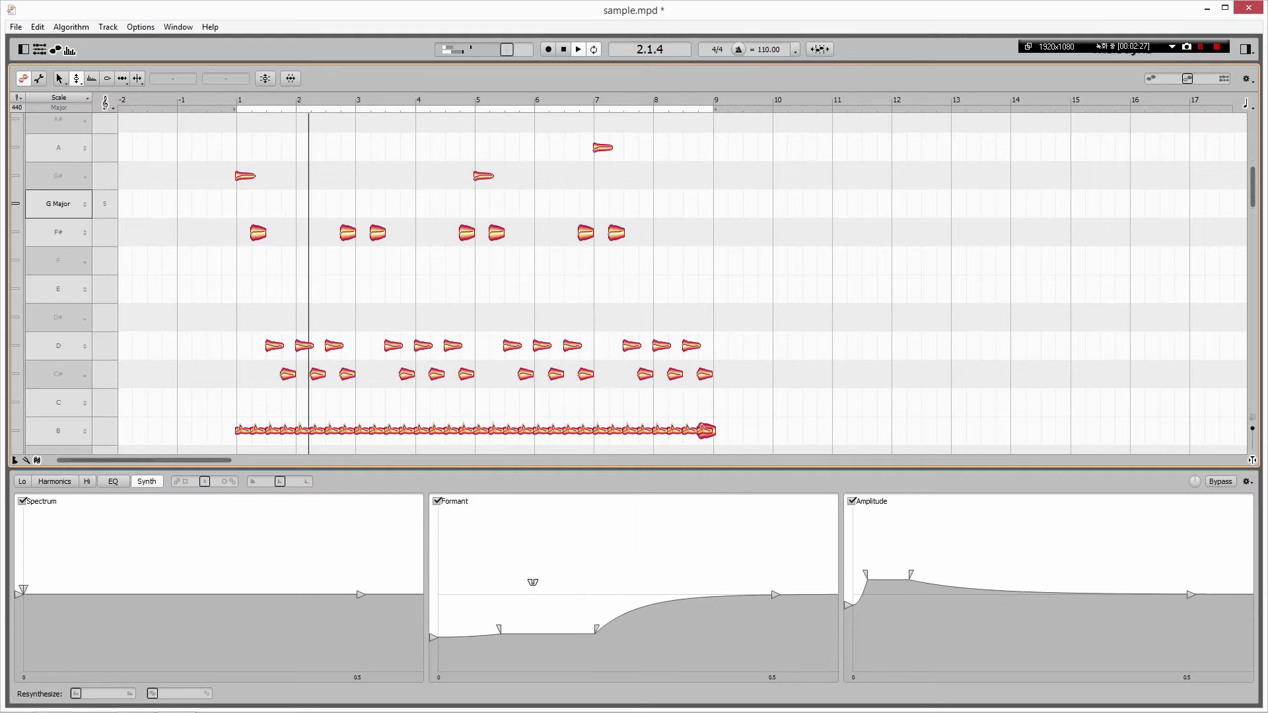
drag(552, 612, 705, 556)
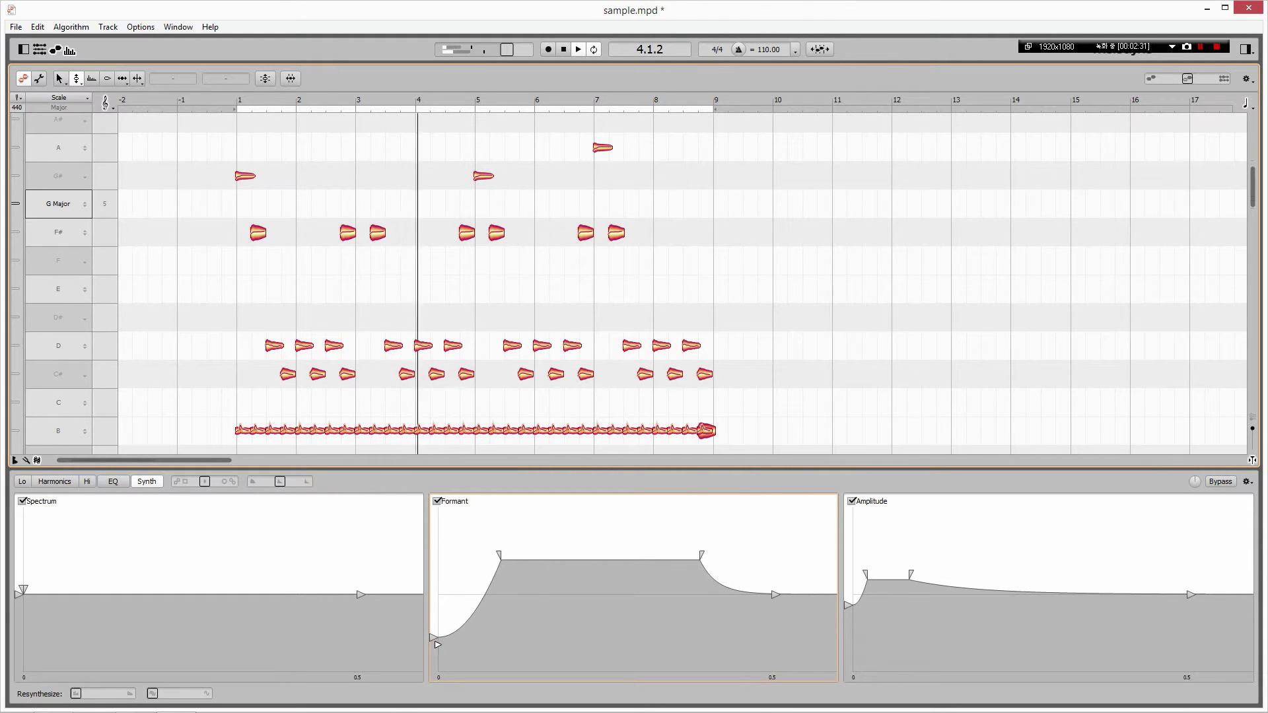
drag(434, 637, 435, 541)
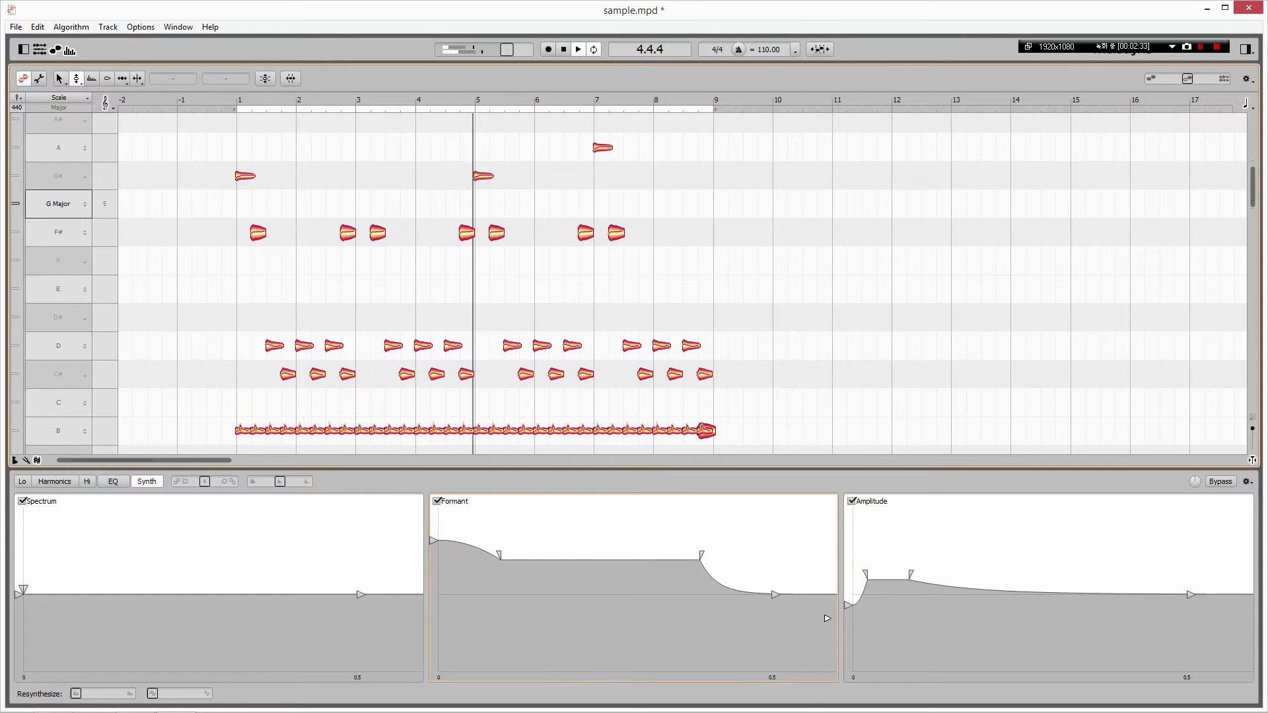
drag(912, 575, 1080, 548)
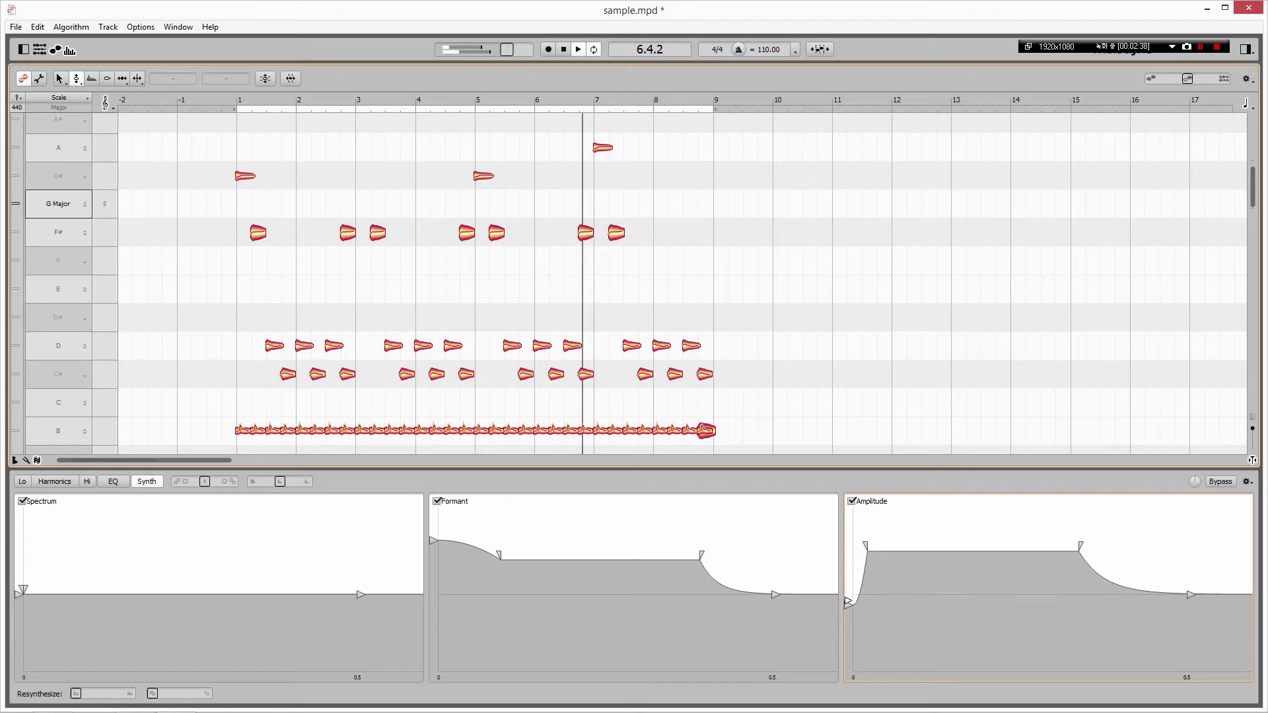
Raise then slightly lower the amplitude sustain, and cut even harmonics with odd/even at -100 %.
drag(848, 605, 852, 532)
drag(1080, 548, 1081, 583)
click(58, 481)
mouse_move(205, 695)
mouse_down()
mouse_move(174, 694)
mouse_move(233, 706)
mouse_move(202, 708)
mouse_up()
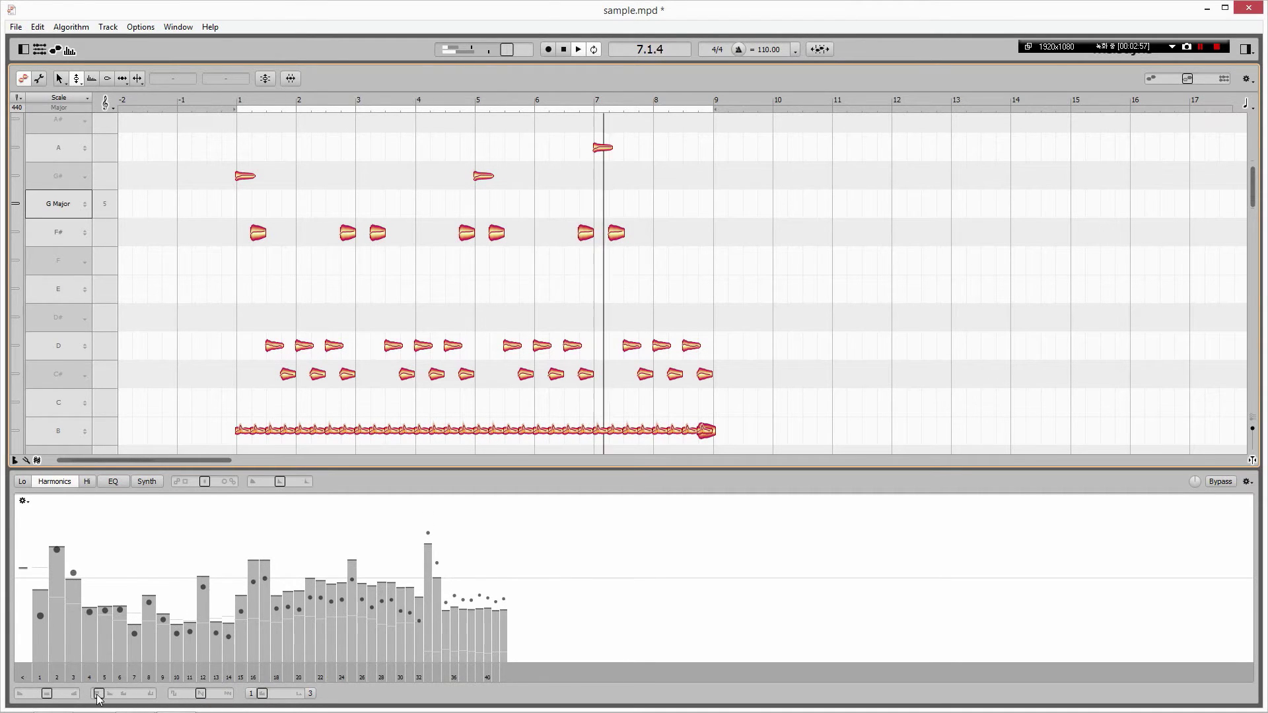
Push the harmonic contour to +100 %, pull it back down, then close Melodyne.
drag(101, 695, 150, 696)
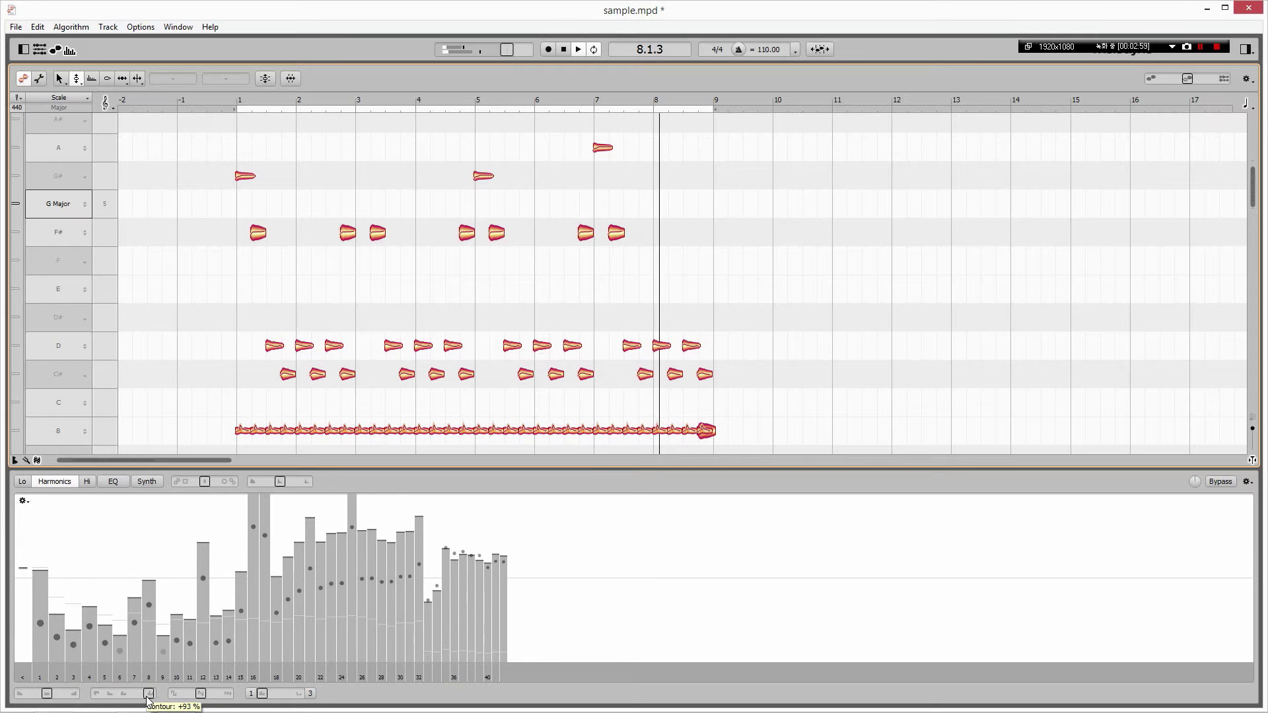
drag(150, 696, 99, 696)
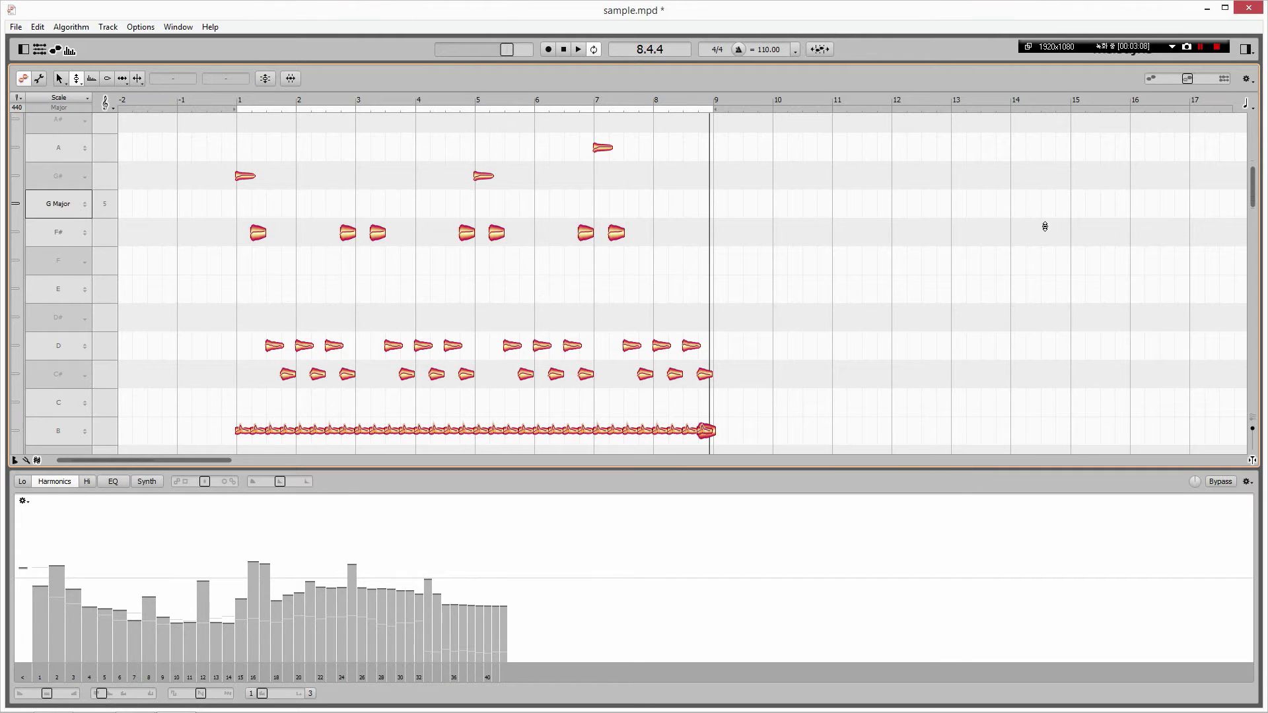
click(1248, 8)
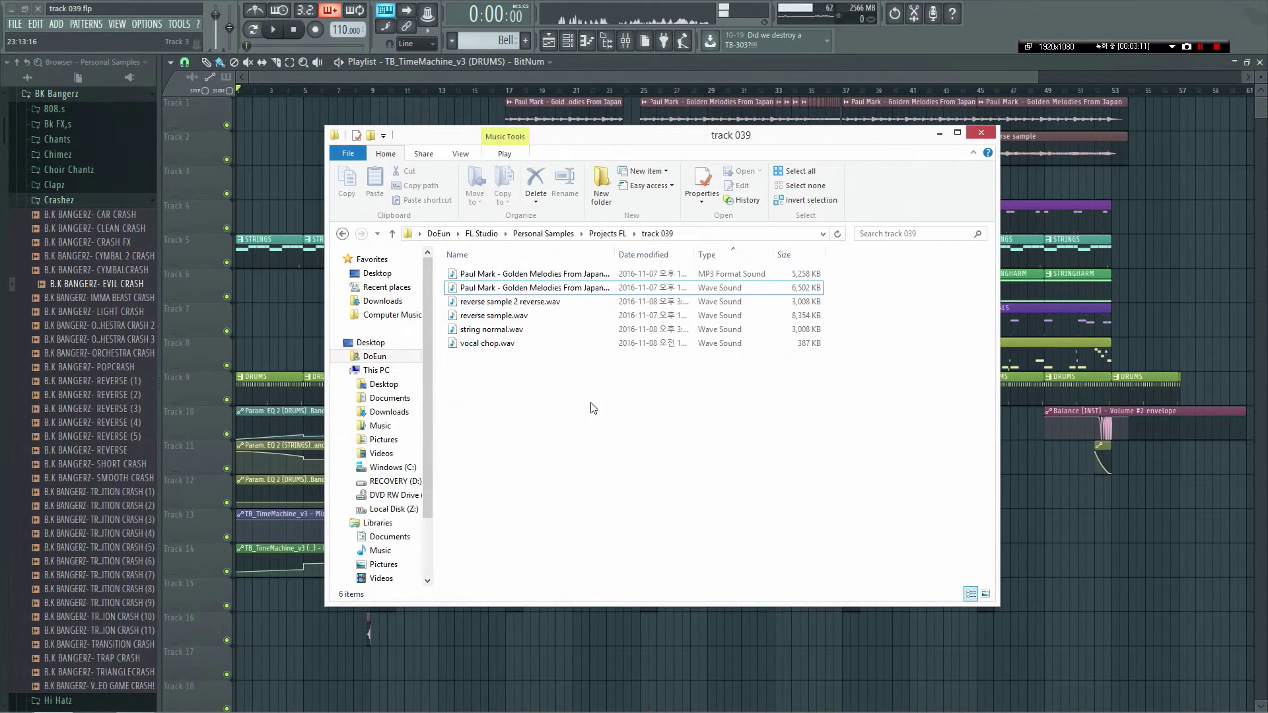
Return to the playlist, solo Track 1's Paul Mark sample and start playback.
click(285, 170)
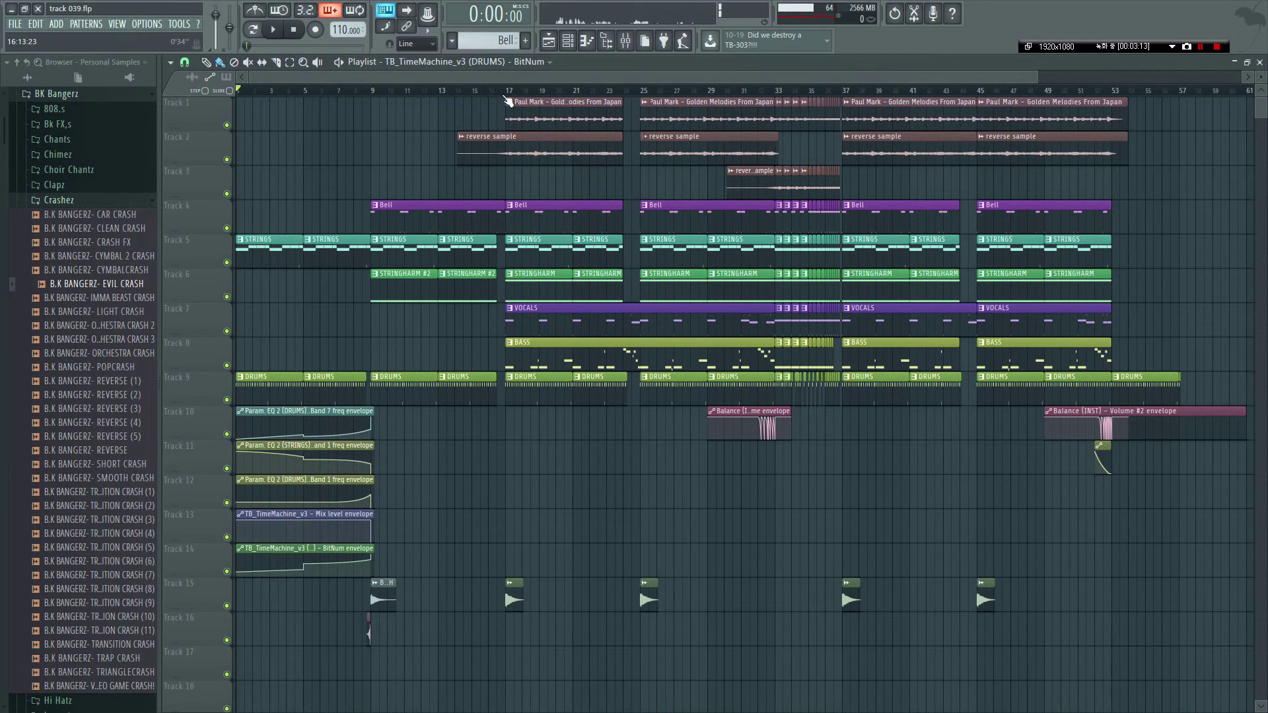
right_click(227, 125)
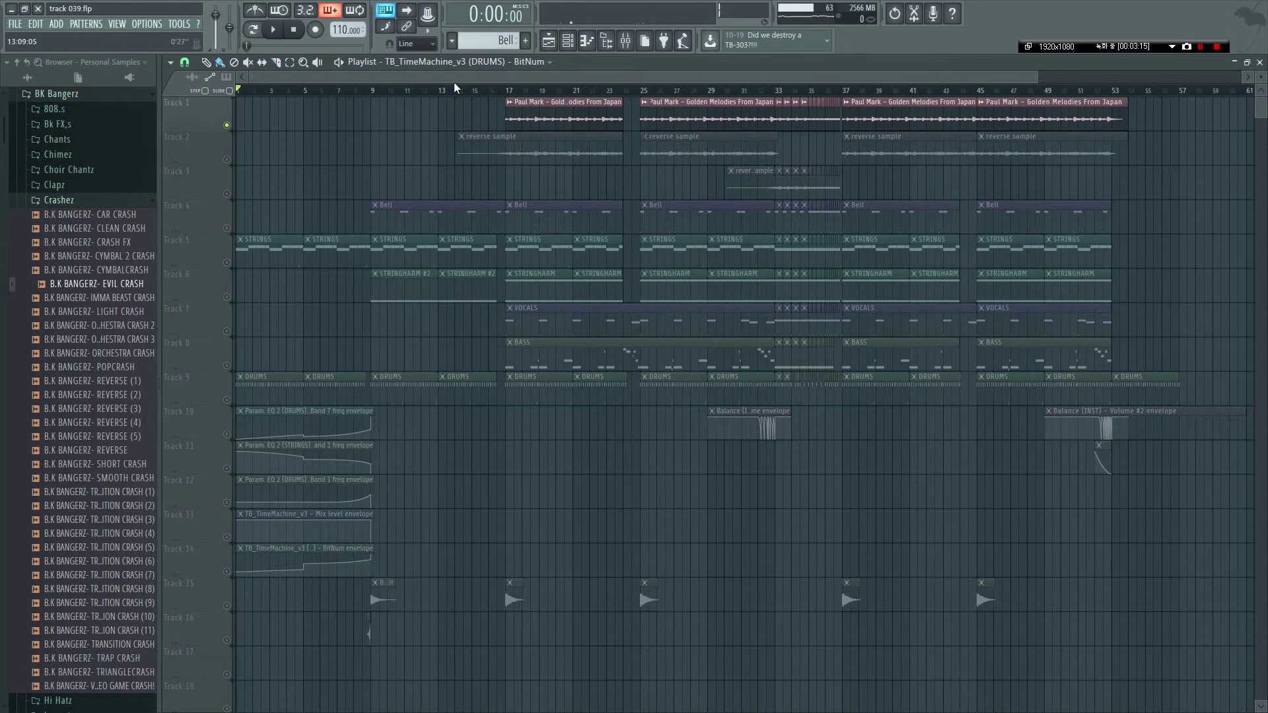
key(space)
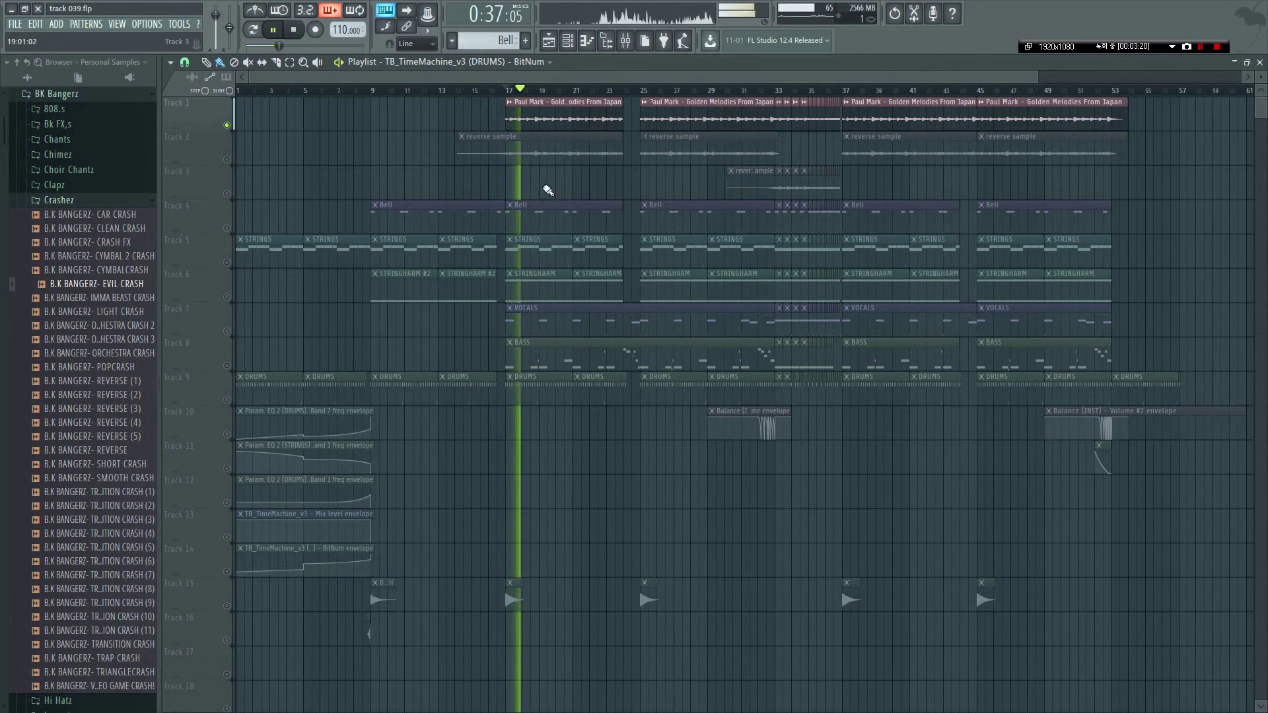
Open the mixer on the Paul Mark insert and inspect its ValhallaRoom reverb and Fruity parametric EQ 2.
key(F6)
key(F9)
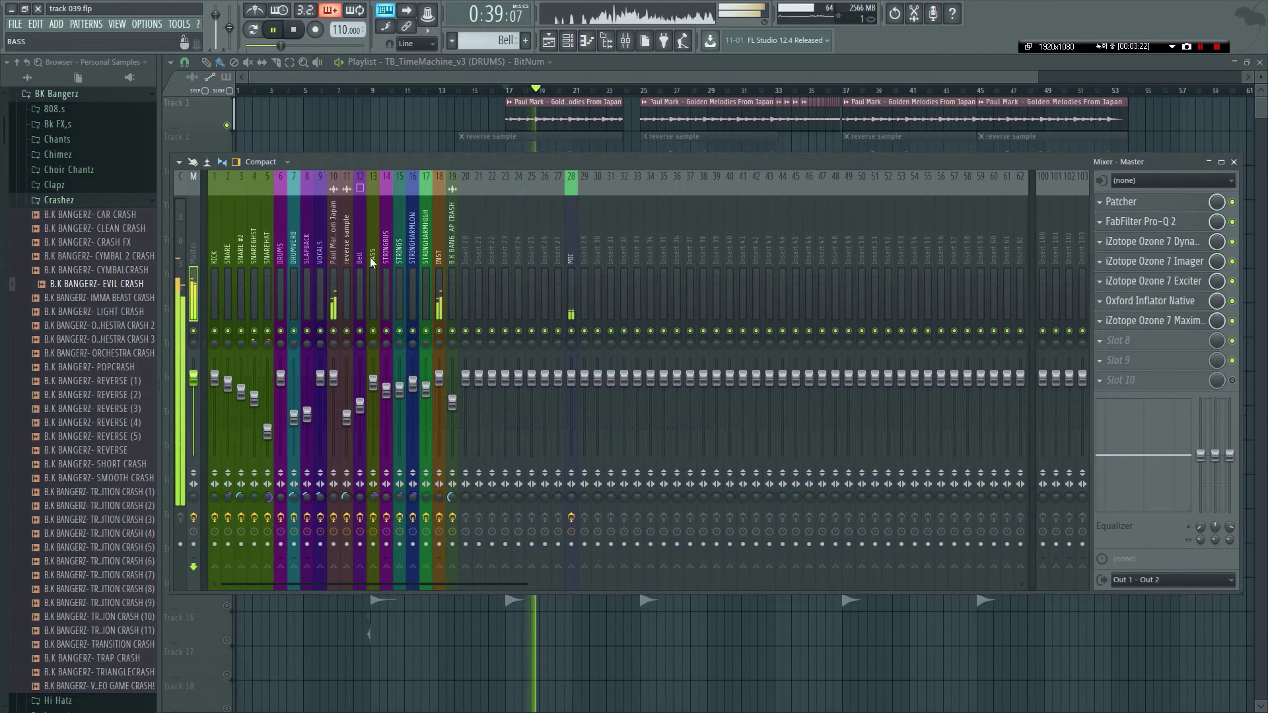
click(335, 236)
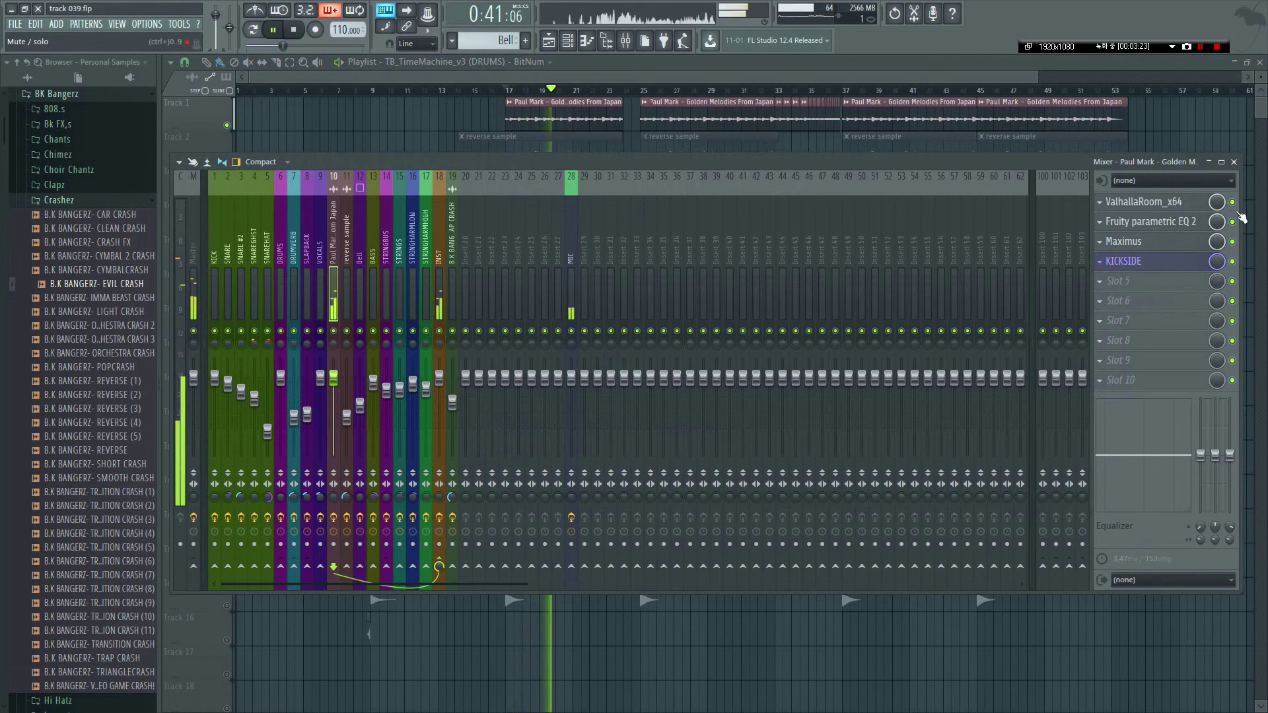
click(1201, 204)
key(Escape)
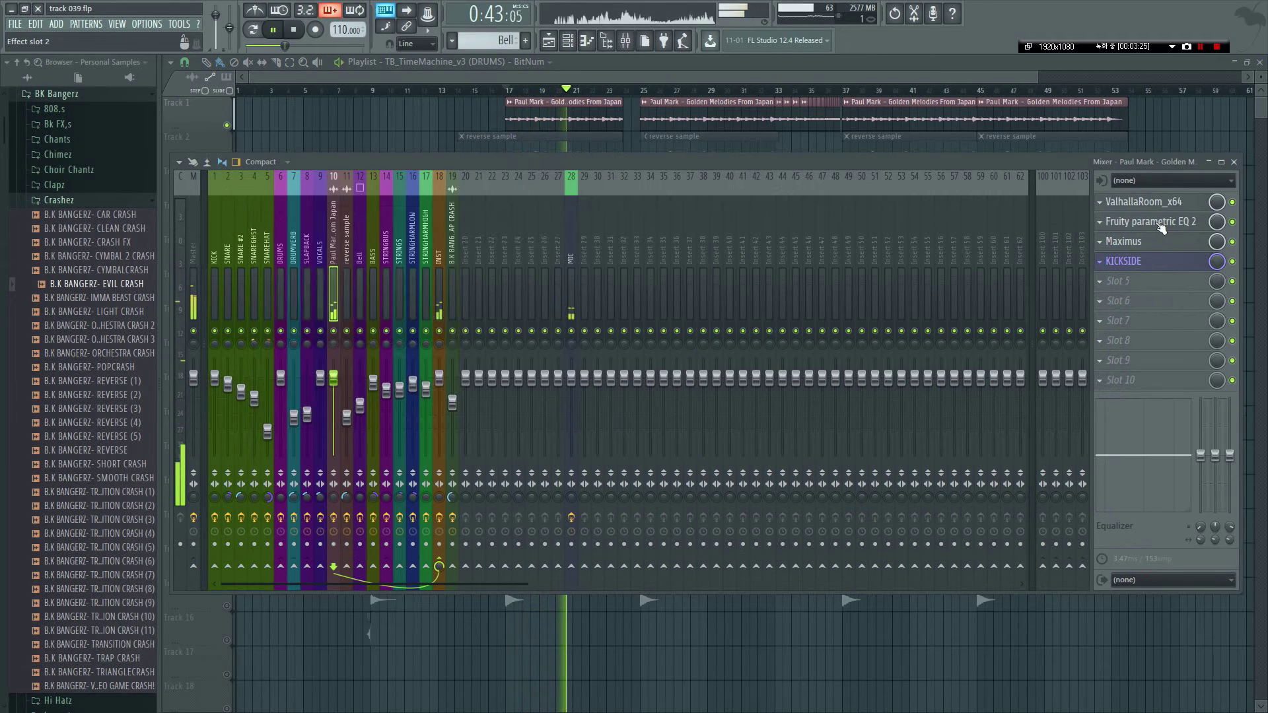
click(1120, 224)
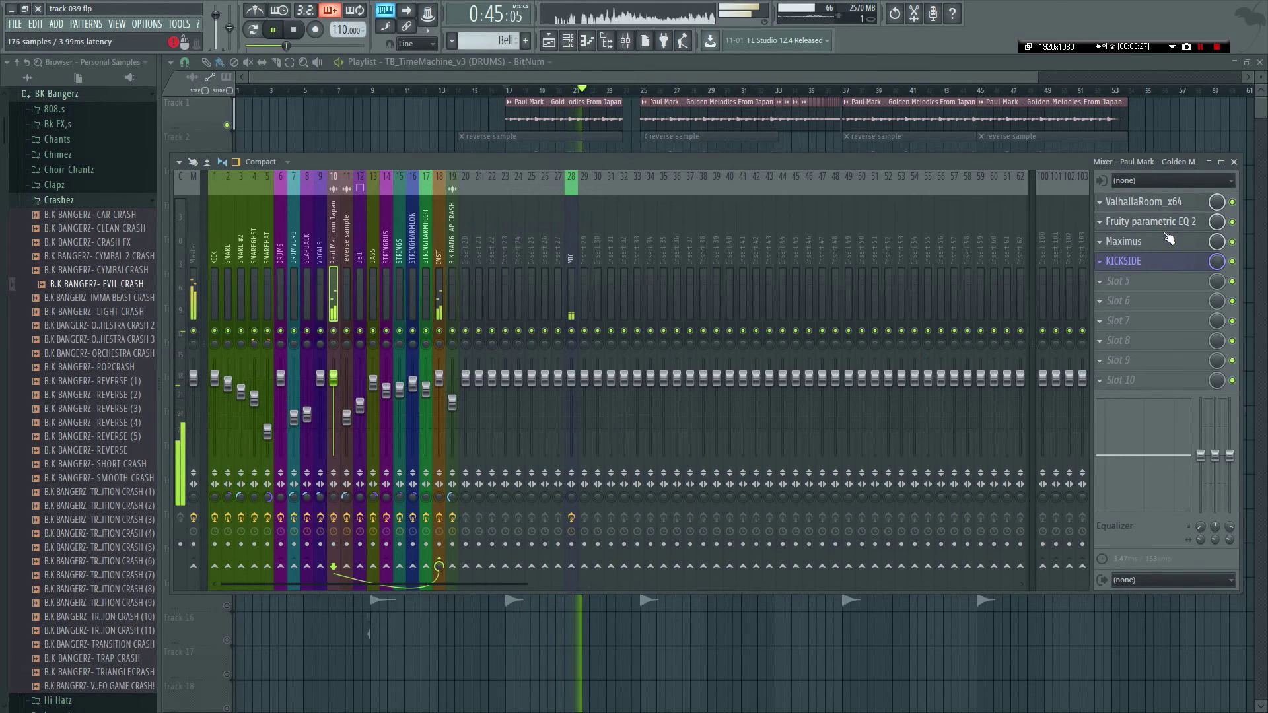
key(Escape)
Inspect the Maximus high and mid bands, then stop playback.
click(1123, 241)
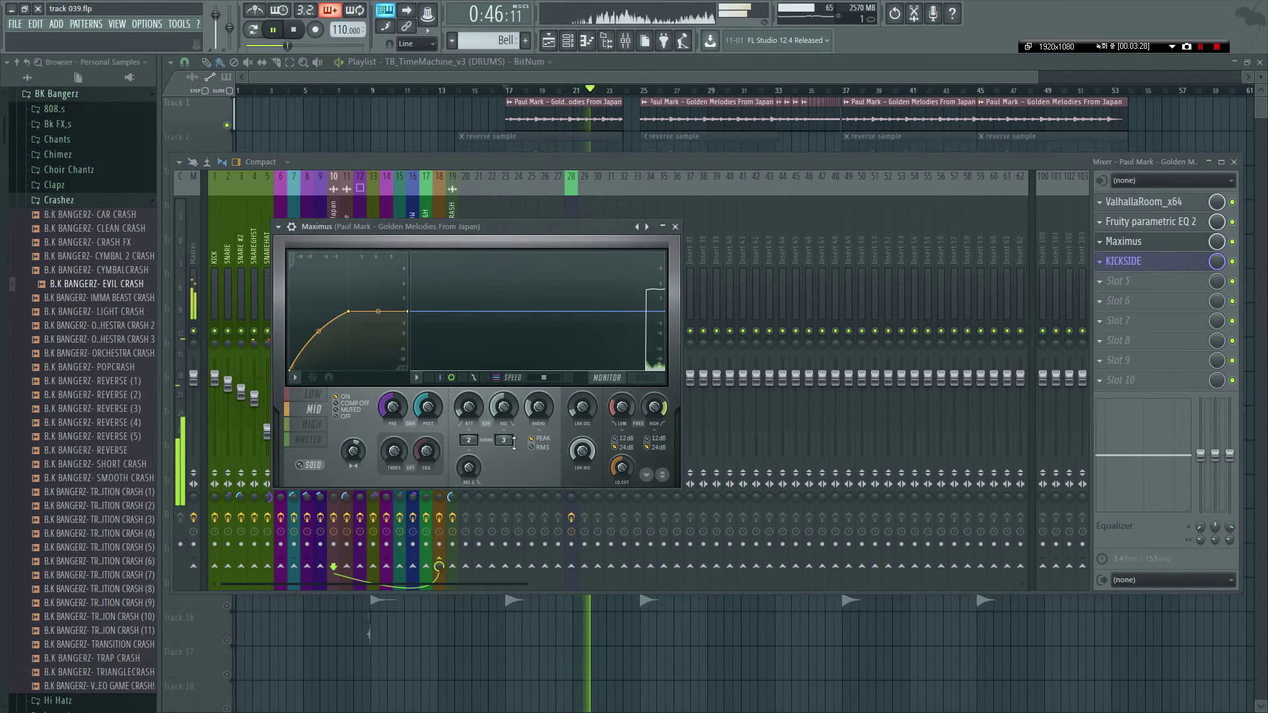
click(313, 424)
click(313, 409)
key(Escape)
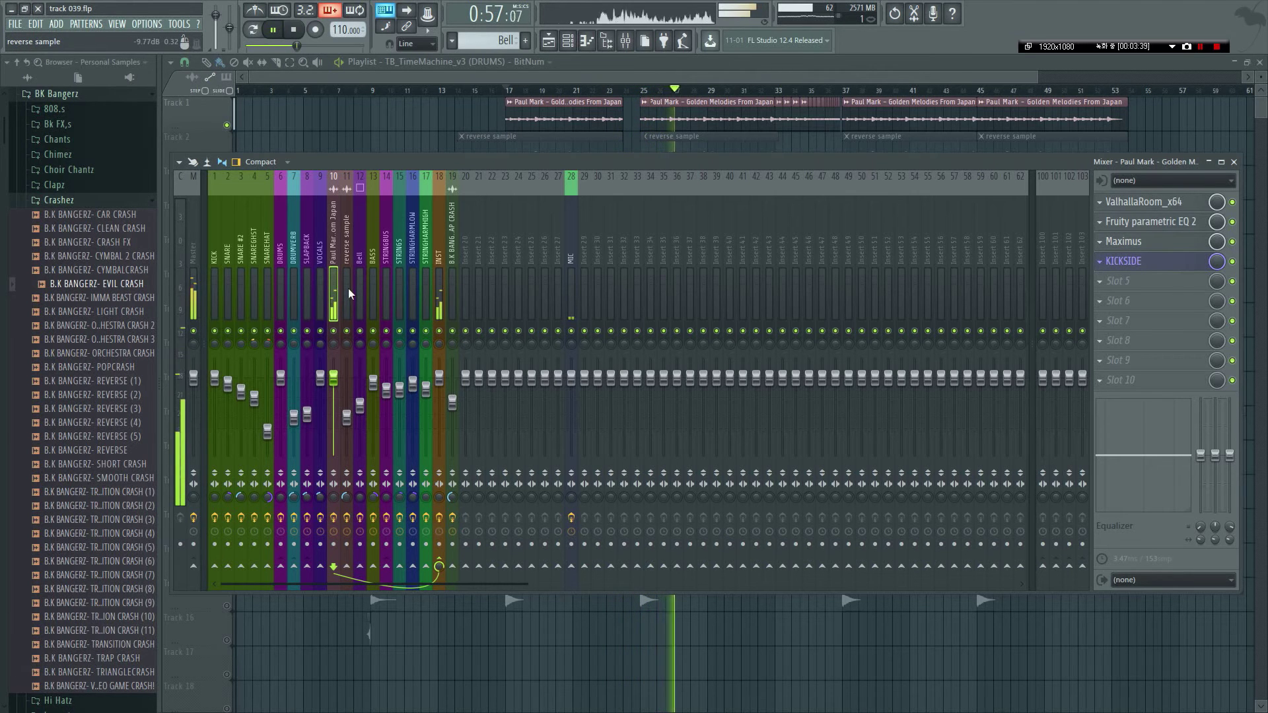
key(space)
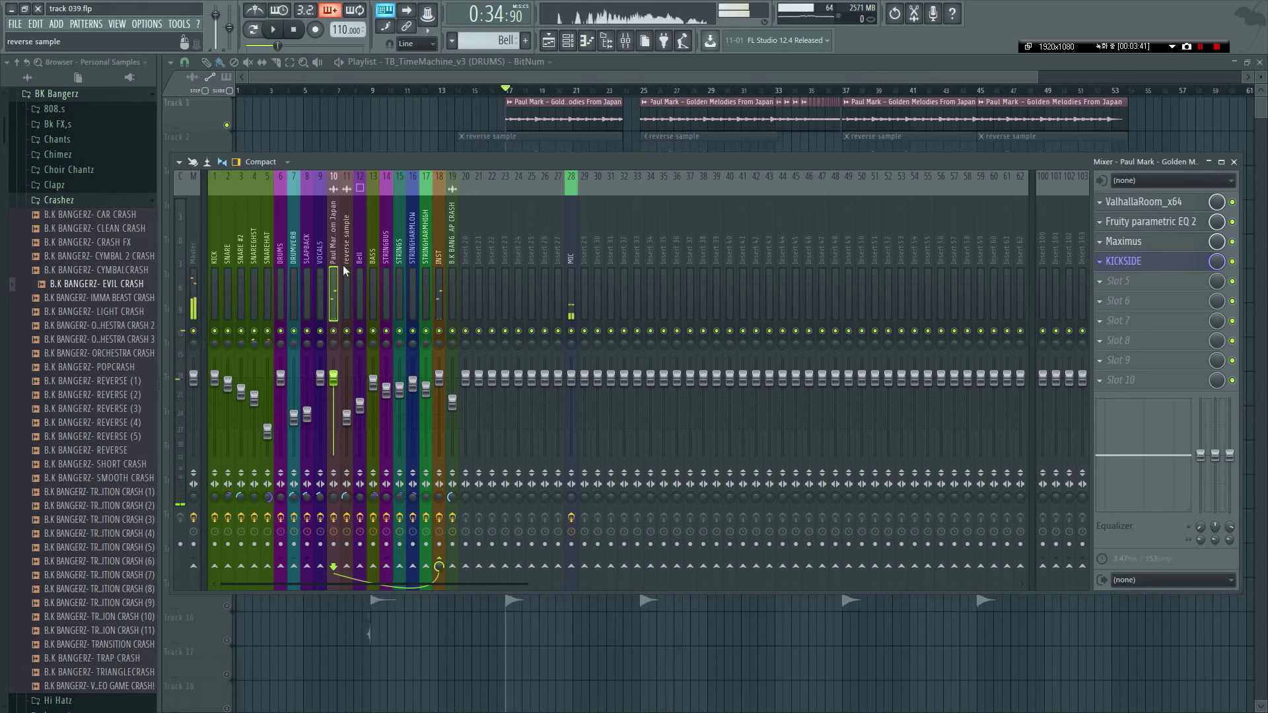
Reshape the high shelf on the reverse sample insert's Fruity parametric EQ 2 during playback.
click(343, 267)
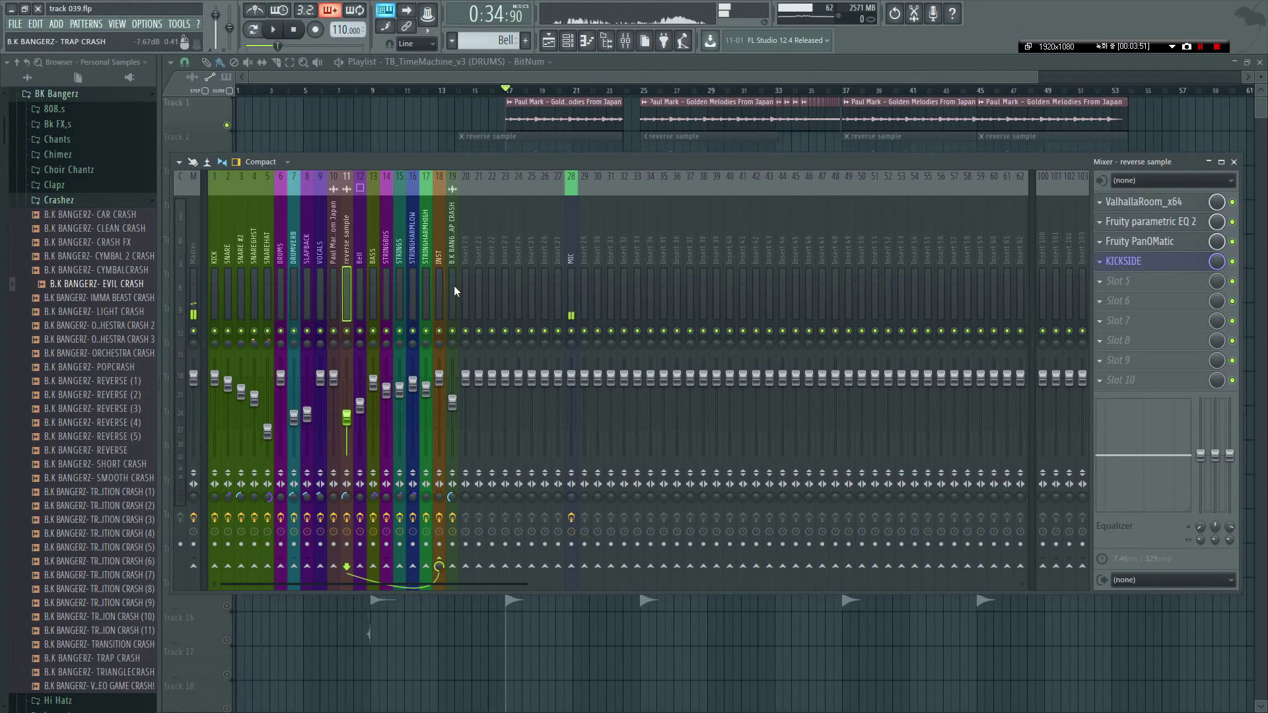
click(1146, 224)
key(space)
mouse_move(455, 350)
mouse_down()
mouse_move(473, 370)
mouse_move(439, 357)
mouse_move(467, 350)
mouse_up()
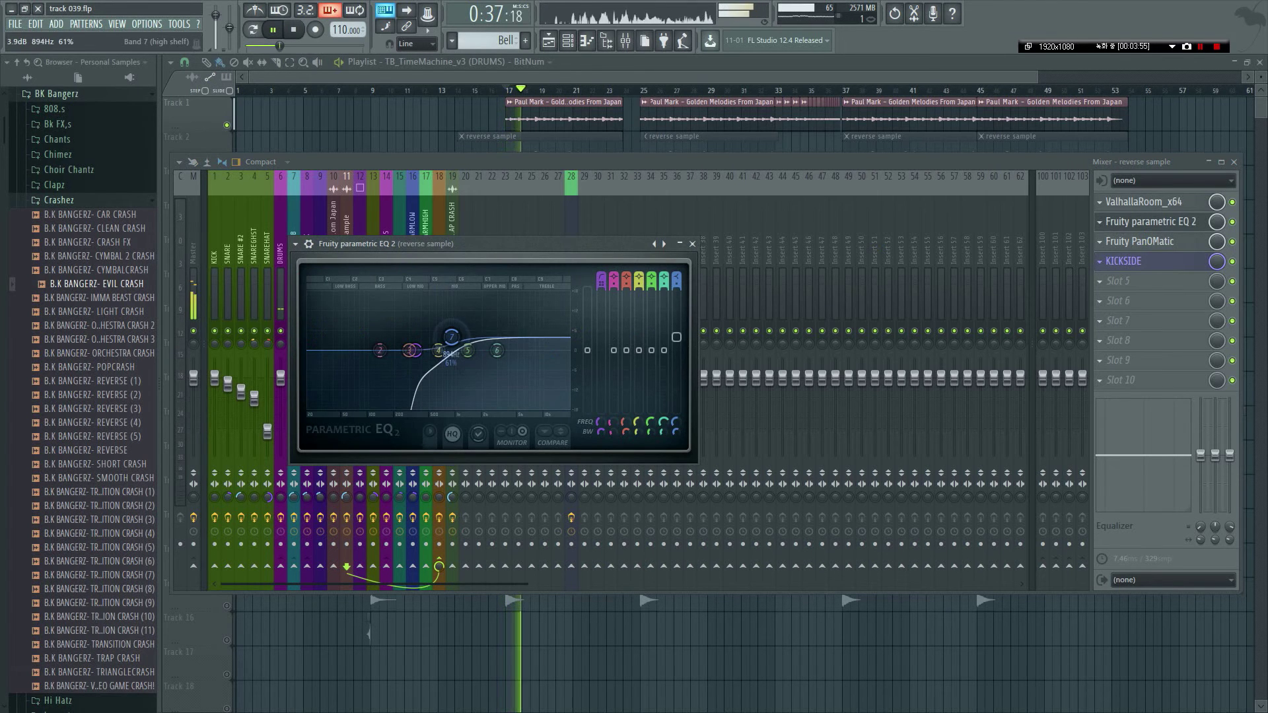
Move the Paul Mark EQ's high shelf to about 1570 Hz, stop playback and return to the playlist.
click(333, 218)
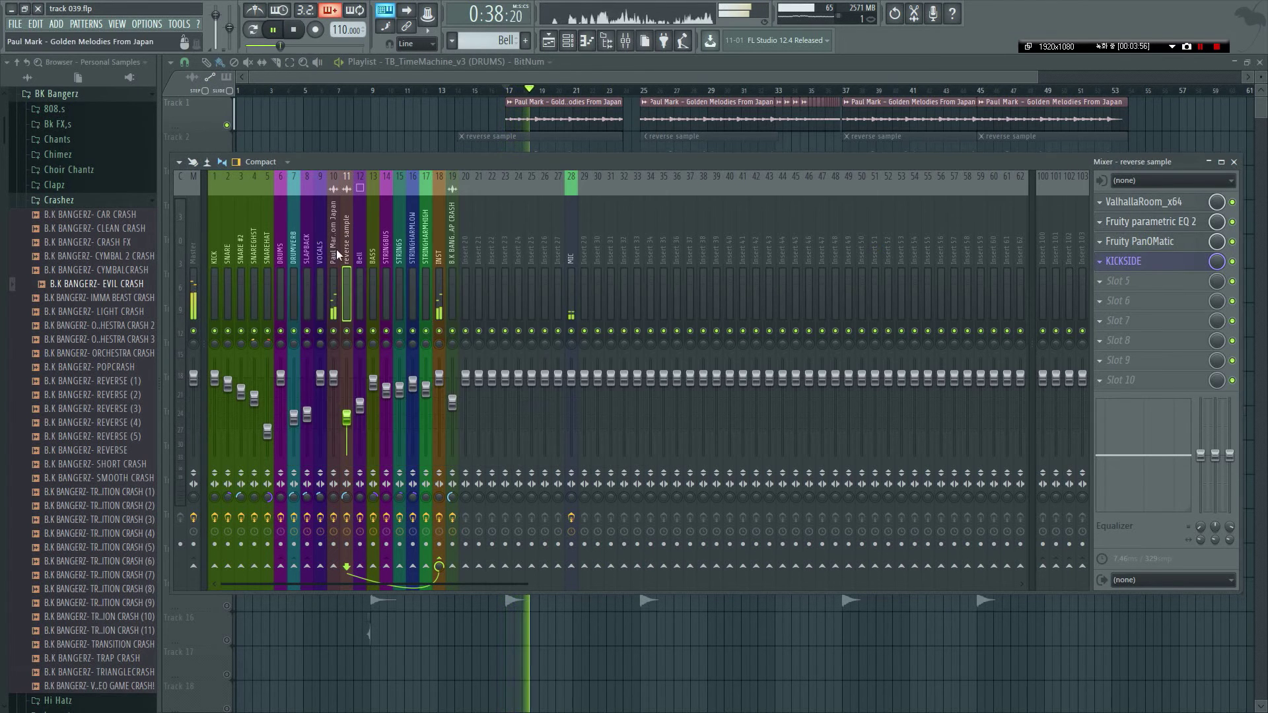
click(1137, 222)
drag(367, 245, 421, 287)
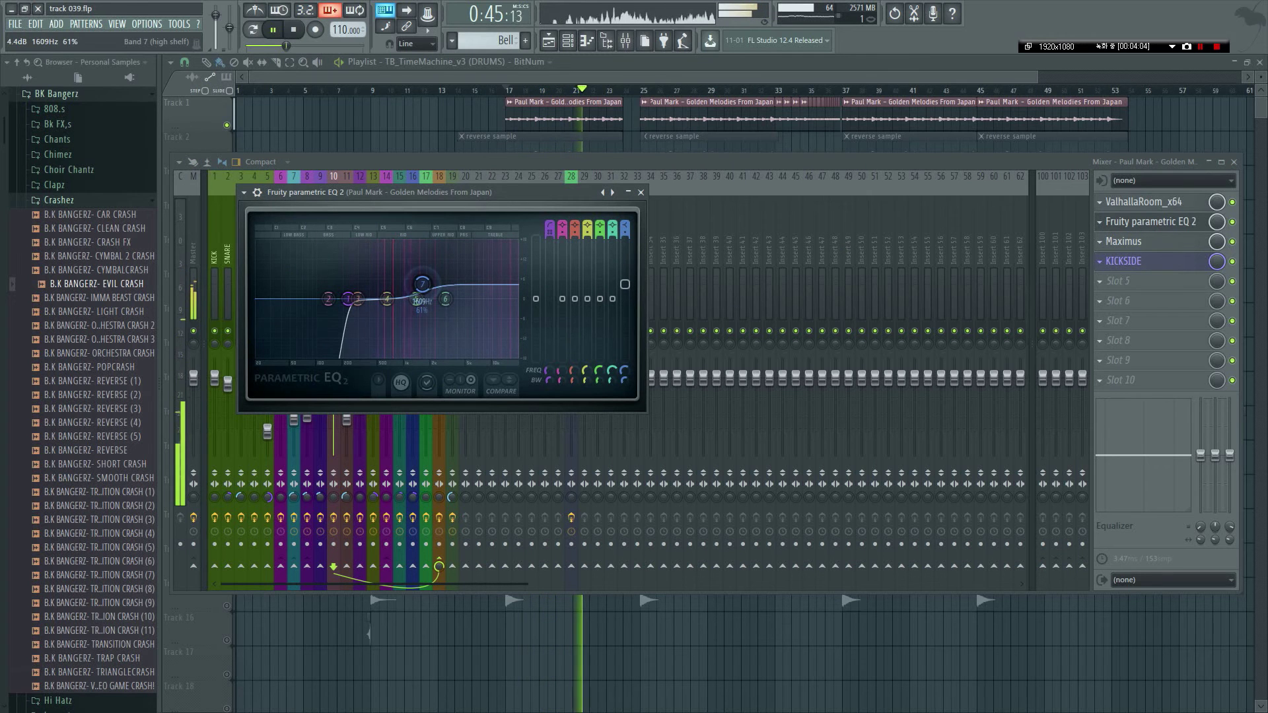
click(425, 283)
key(space)
key(F9)
click(227, 162)
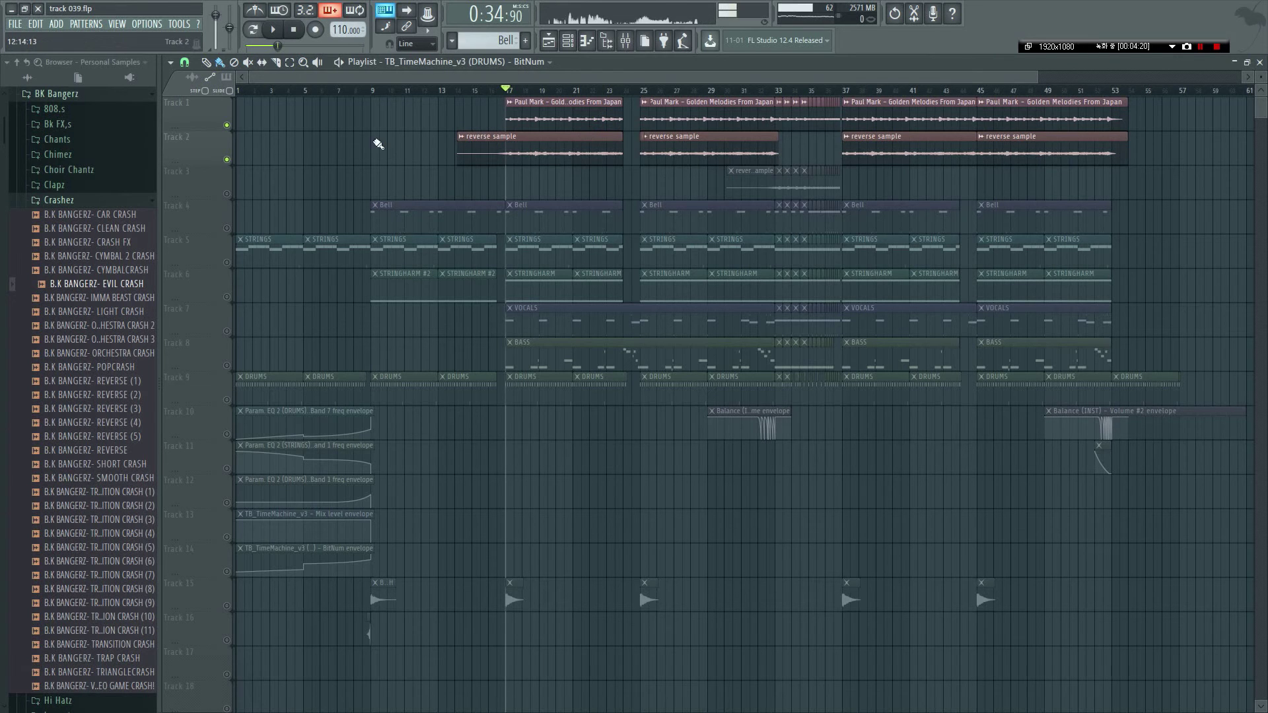
Mute Track 1, lower the reverse sample fader to about -13.1 dB while listening, then unmute Track 1.
click(226, 127)
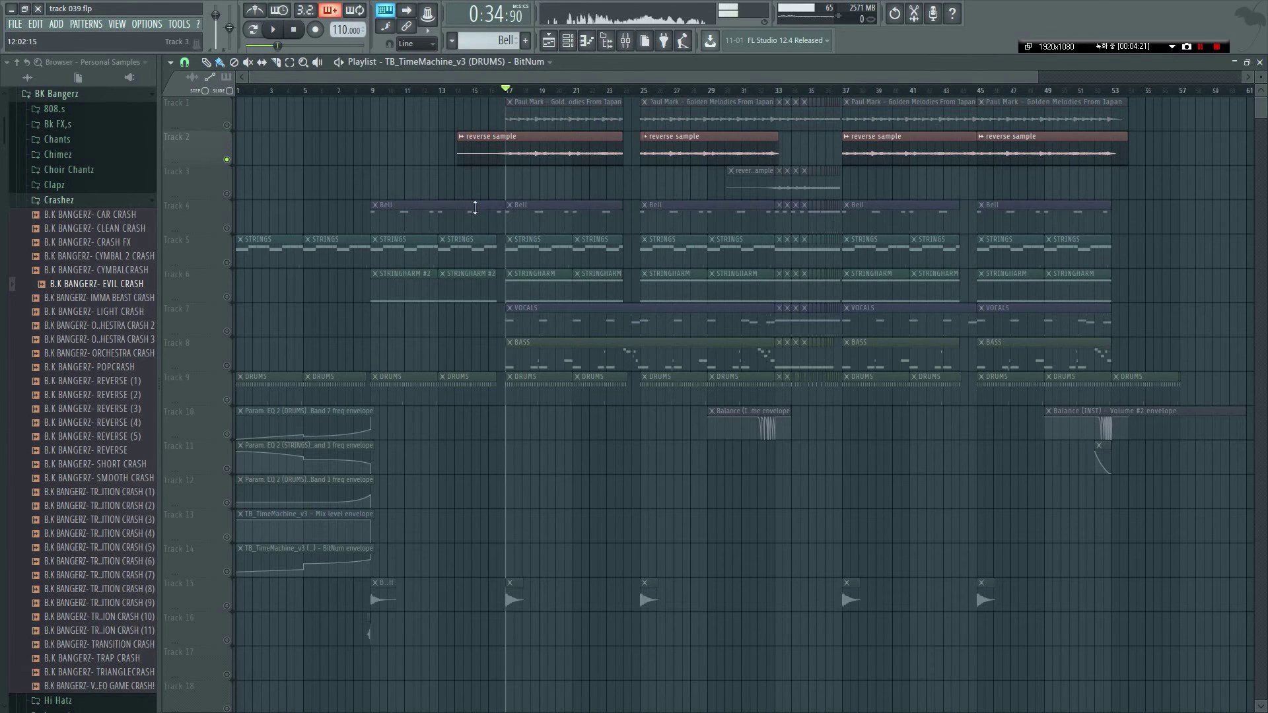
key(F9)
right_click(352, 416)
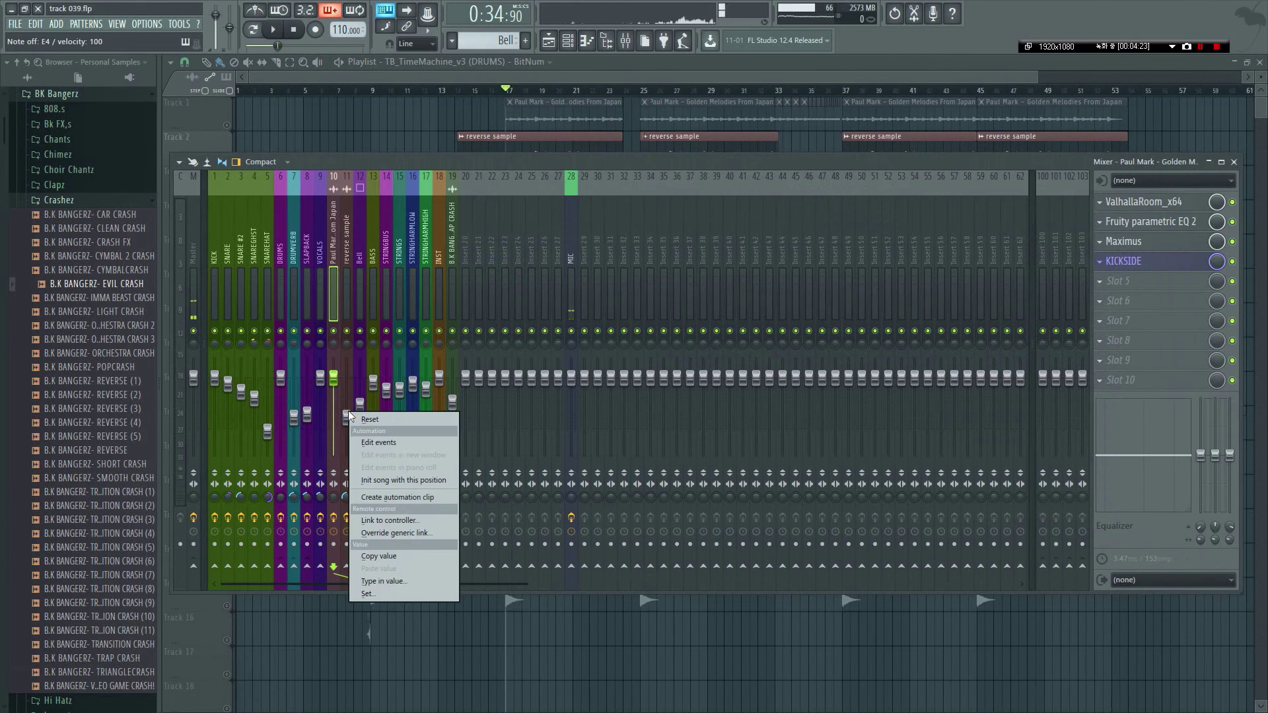
click(348, 410)
drag(347, 413, 347, 380)
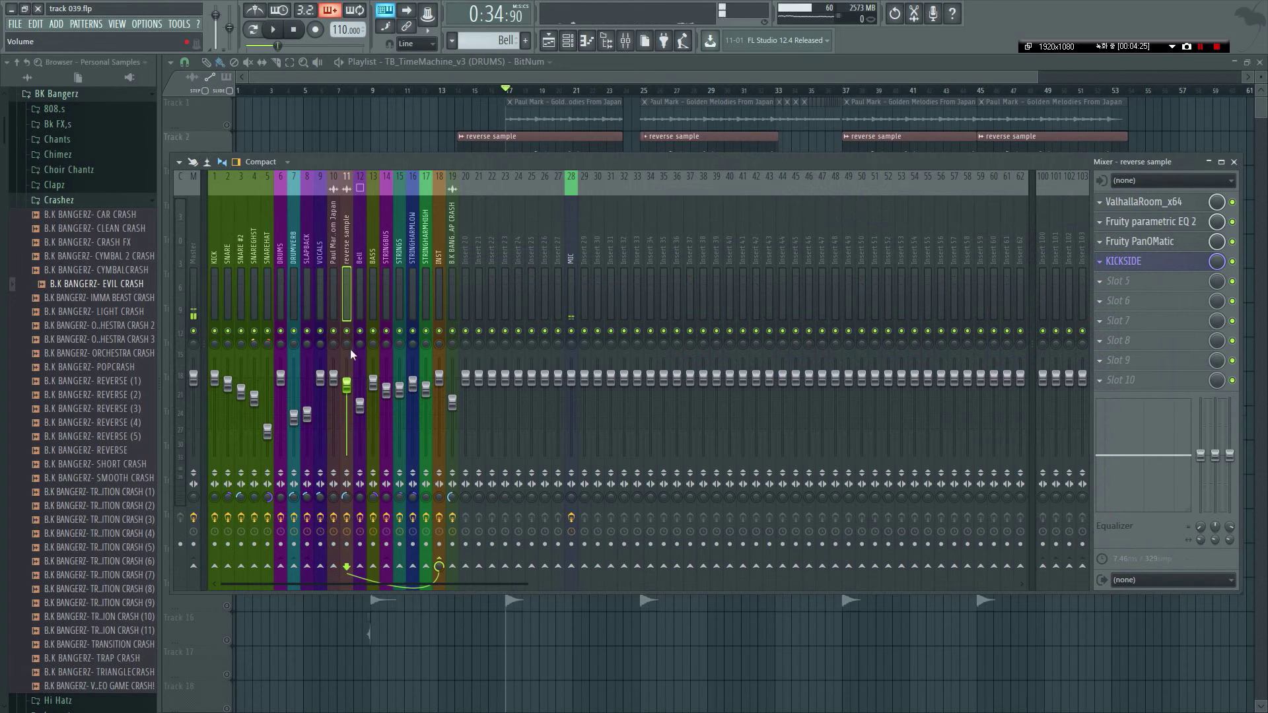
key(space)
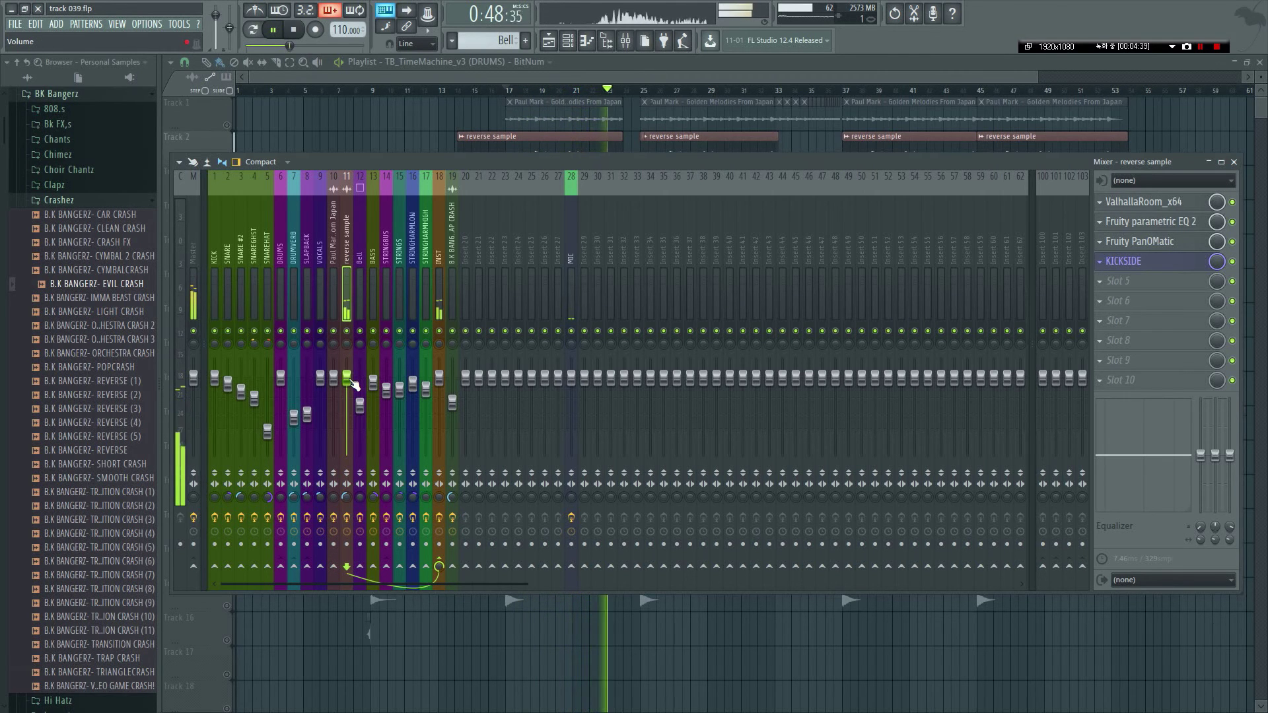
key(space)
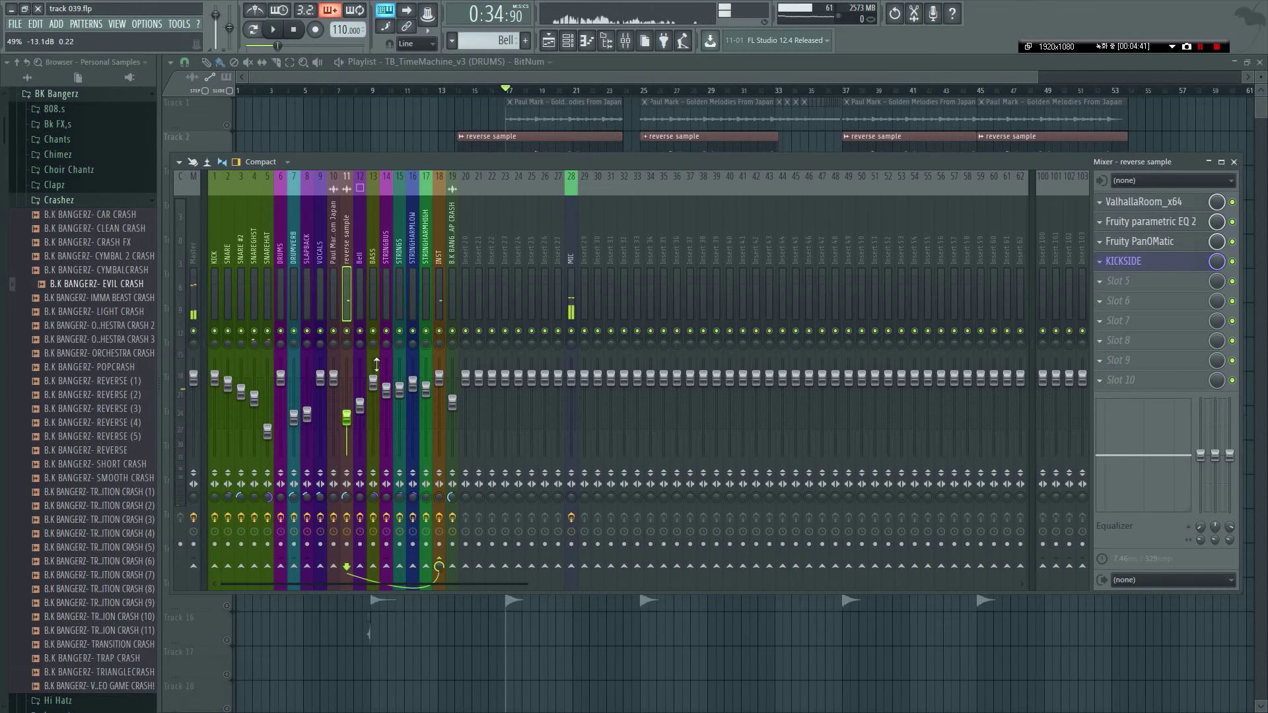
click(227, 126)
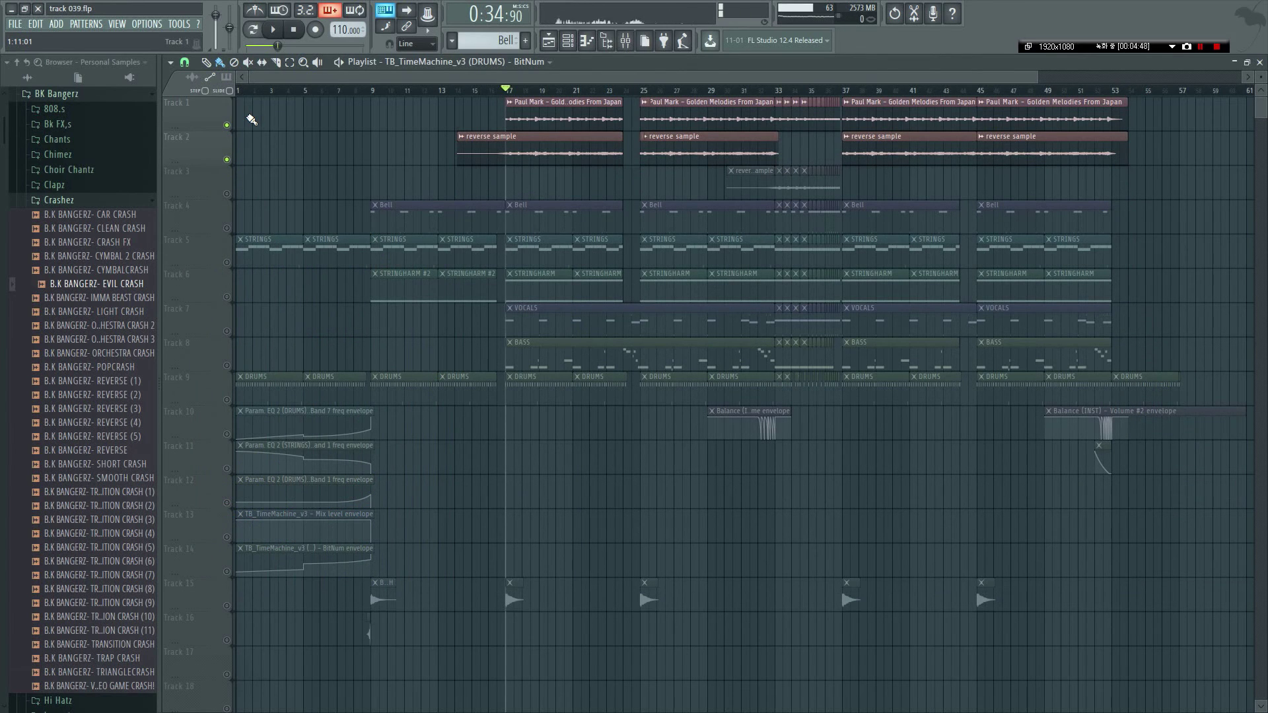
Play from around bar 16, comparing Track 2's reverse sample muted and unmuted, then unmute all tracks.
click(489, 91)
key(space)
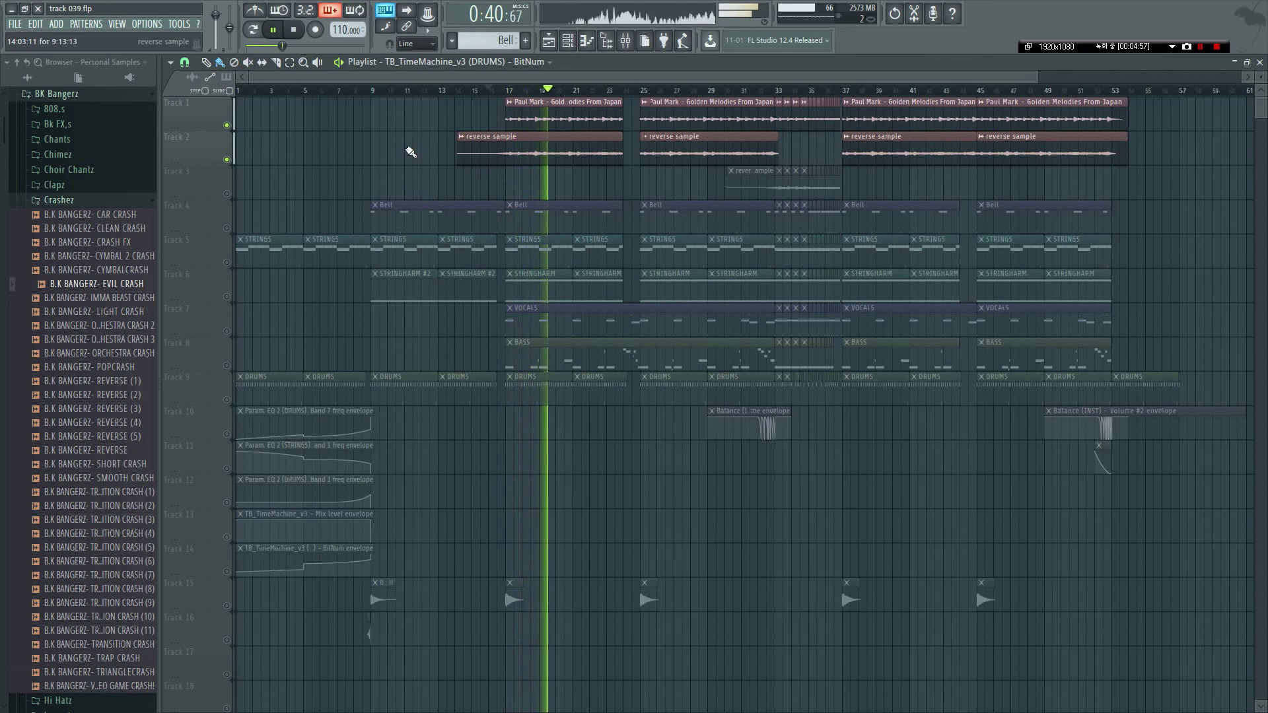
click(228, 159)
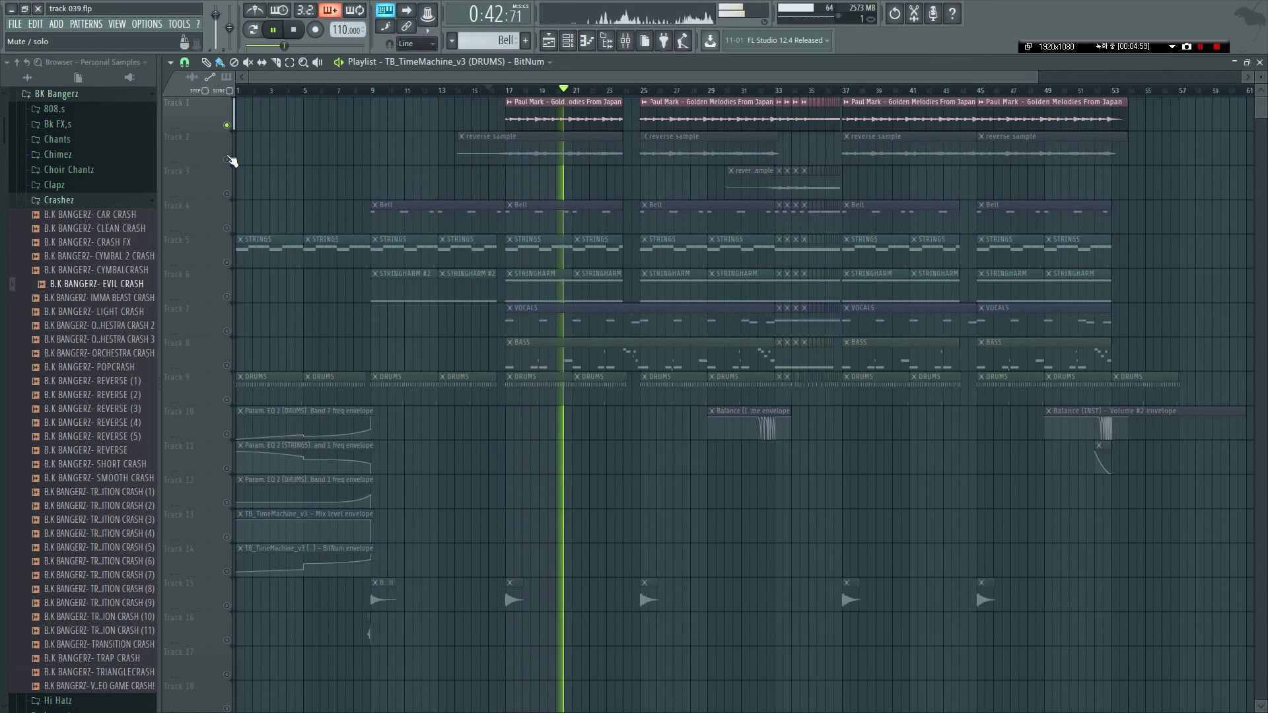
click(227, 159)
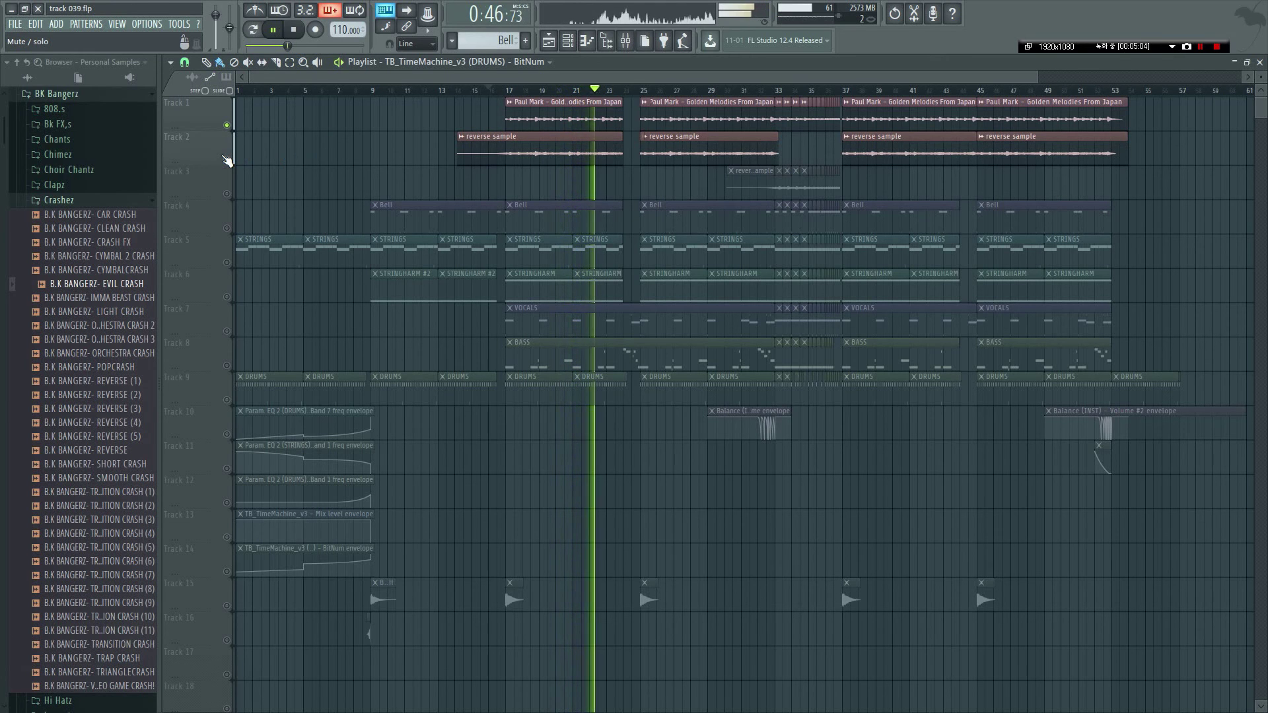
key(space)
right_click(231, 169)
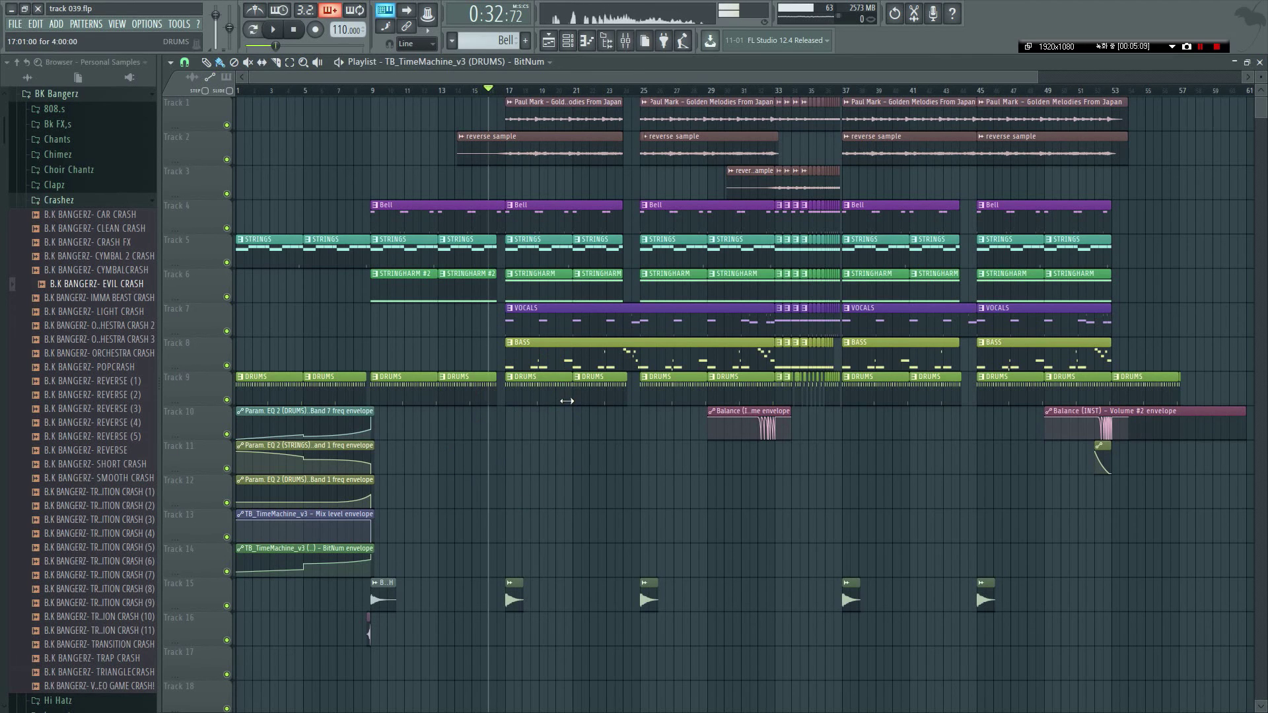
click(507, 92)
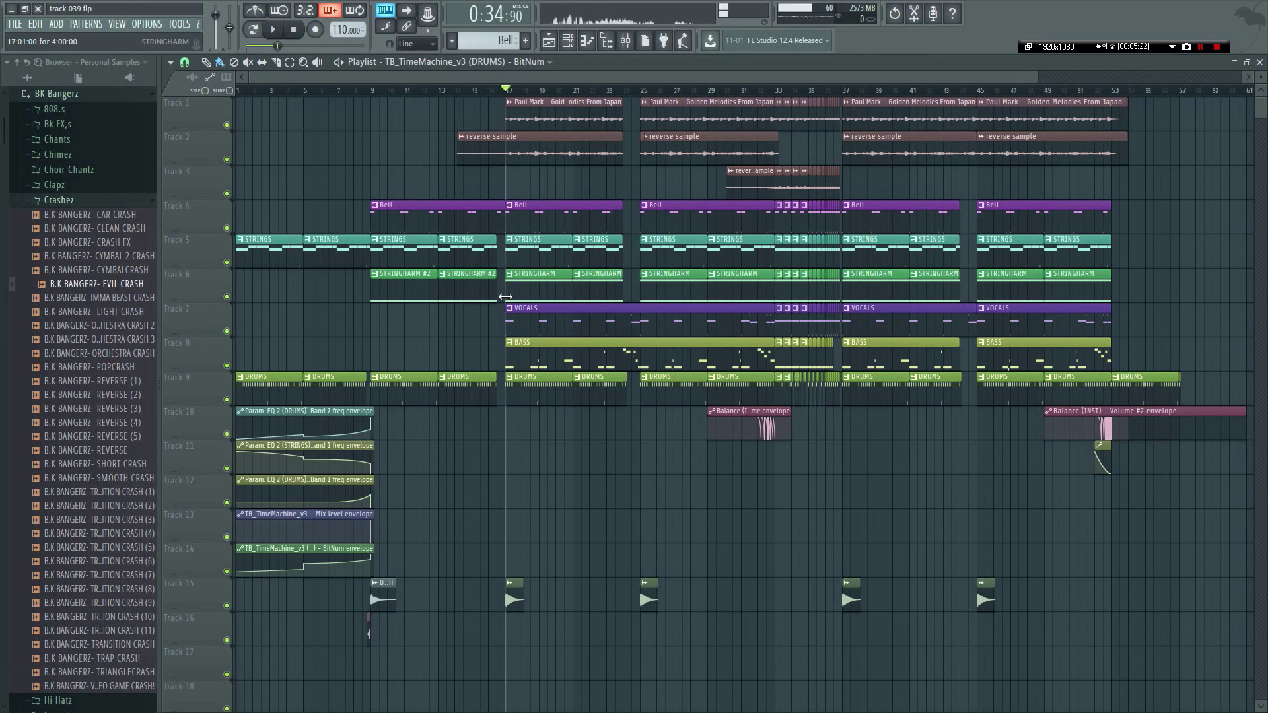
key(space)
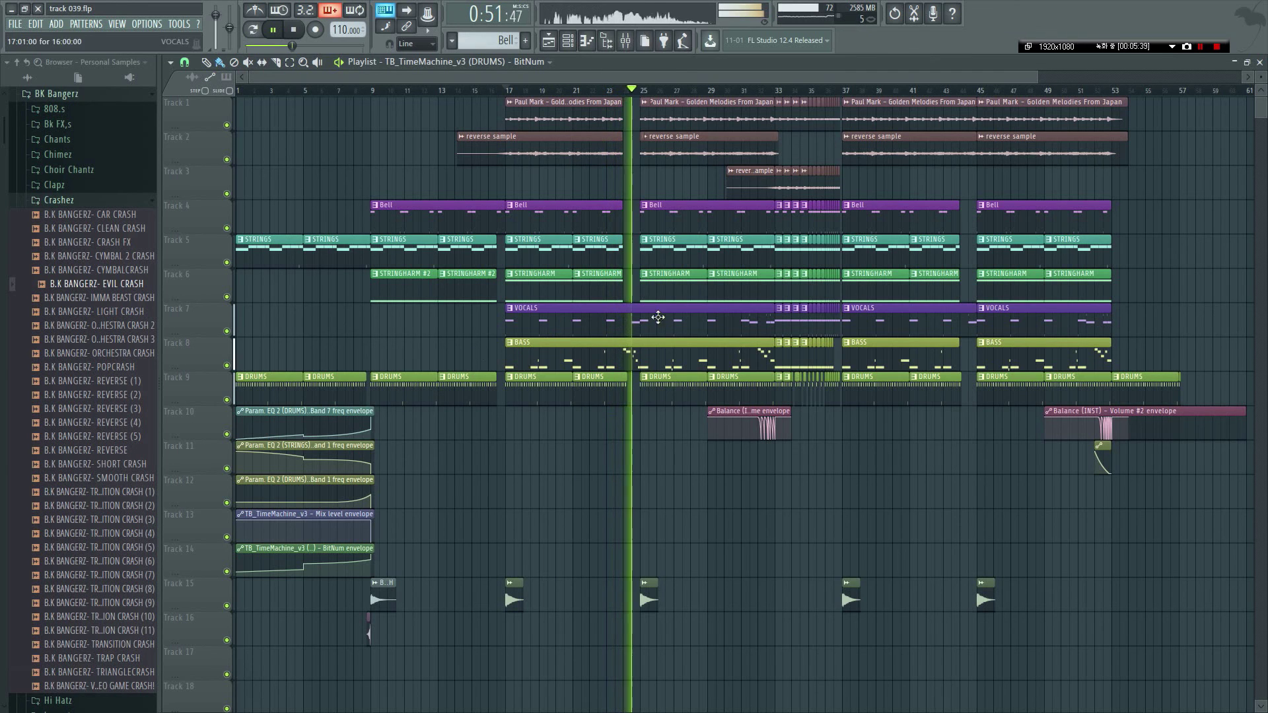
key(space)
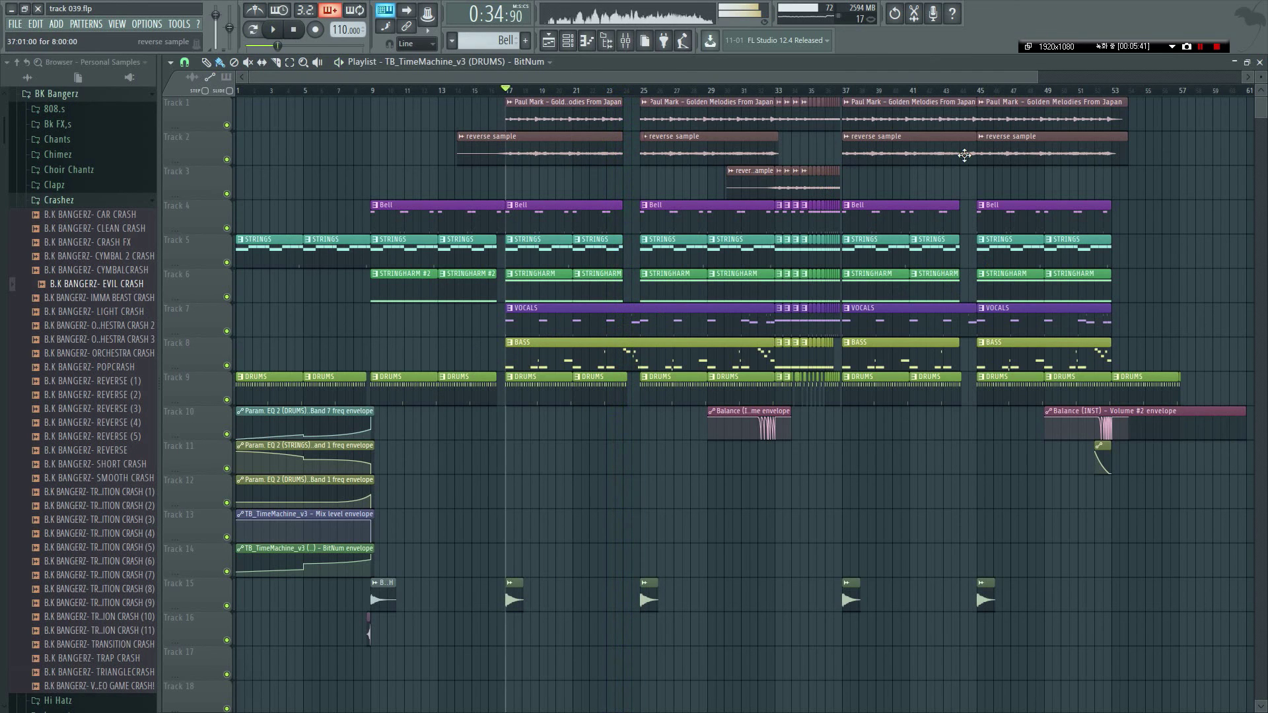